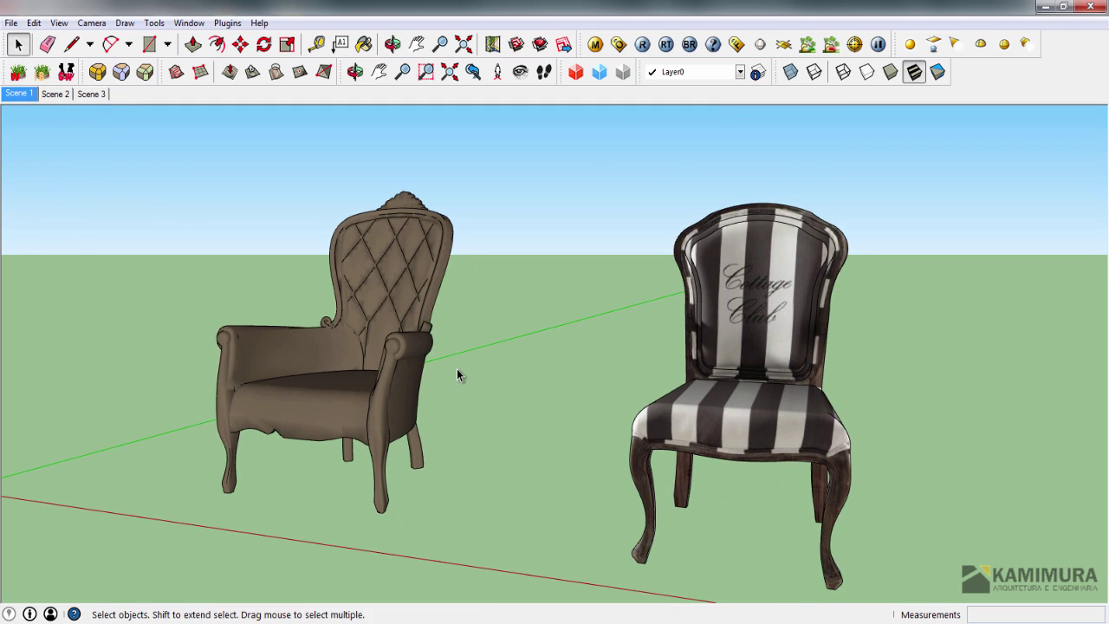
Step: Display the model in monochrome with hidden geometry shown, and examine the mesh density of both chairs
click(937, 76)
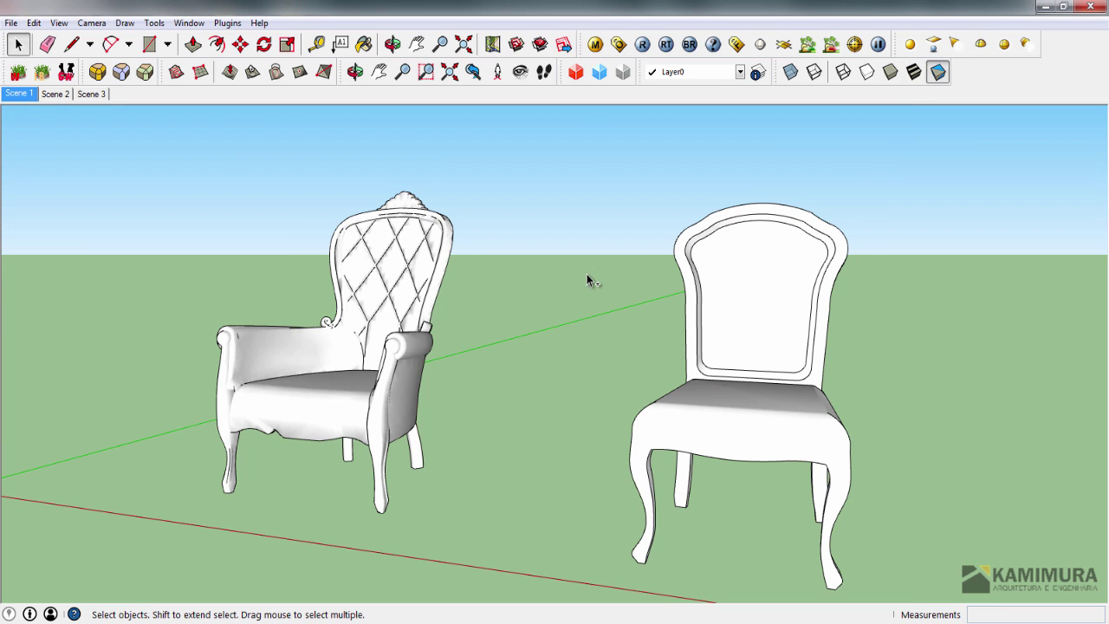
key(alt+h)
middle_drag(359, 327, 393, 300)
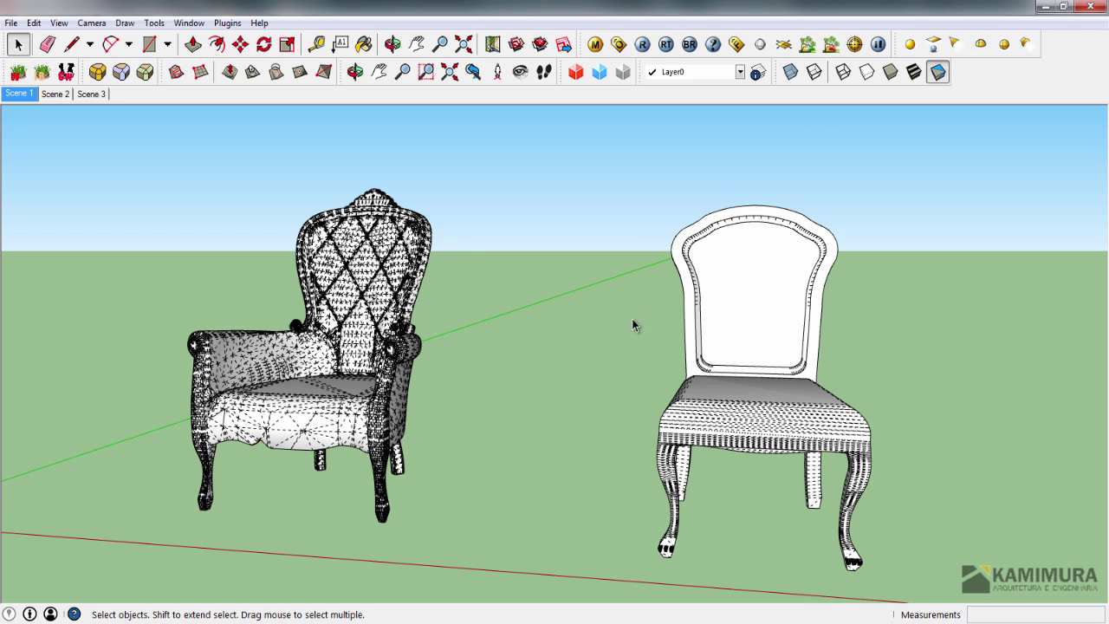
middle_drag(564, 364, 422, 256)
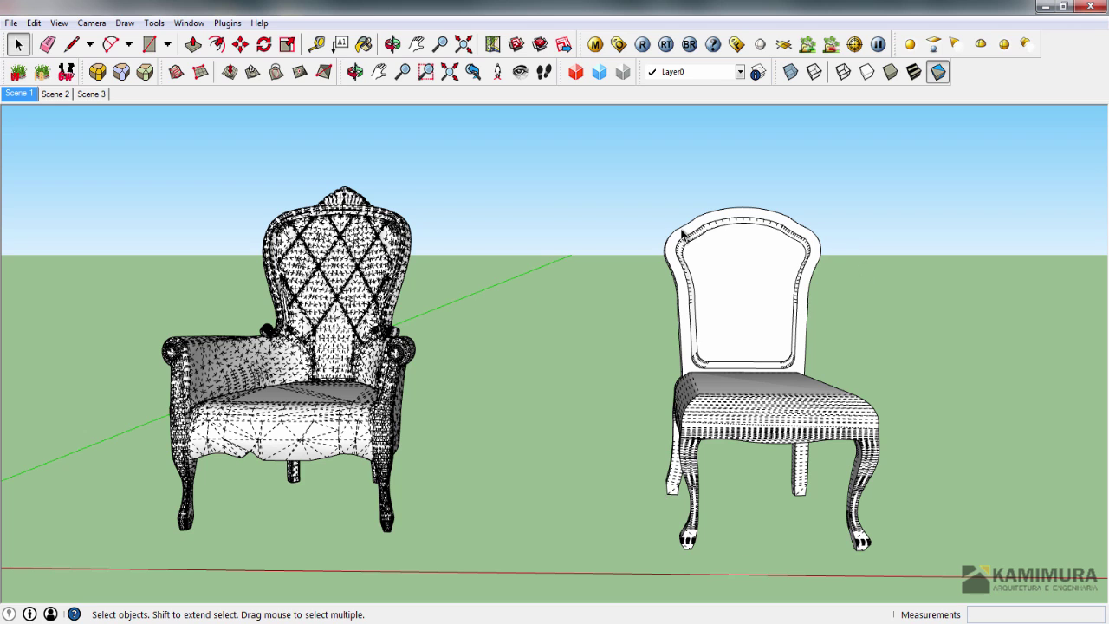
middle_drag(638, 248, 703, 265)
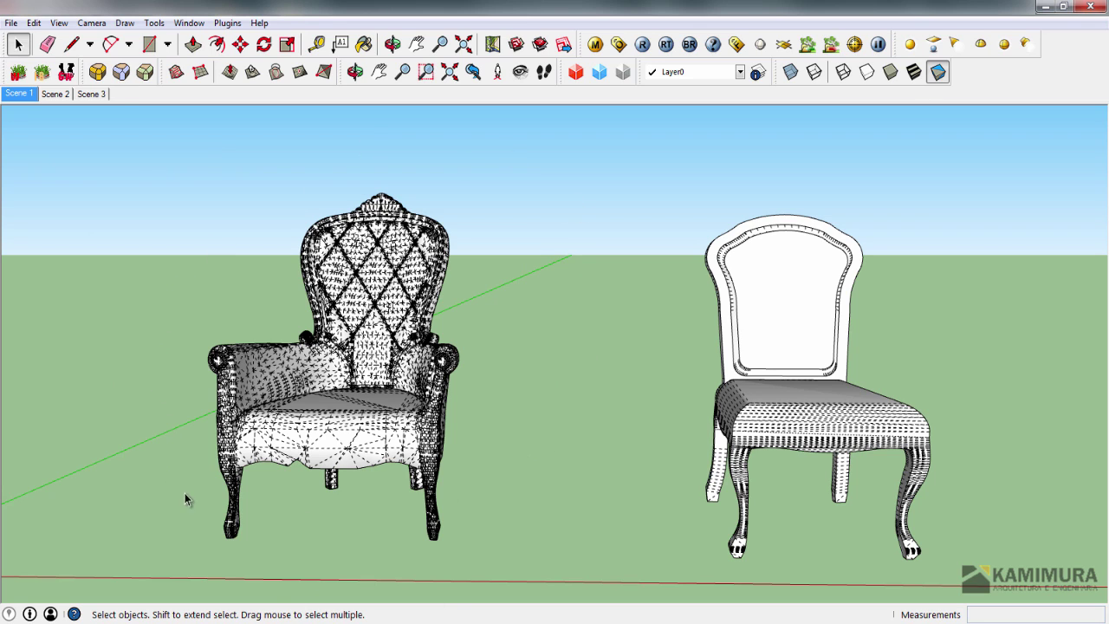
middle_drag(506, 451, 505, 449)
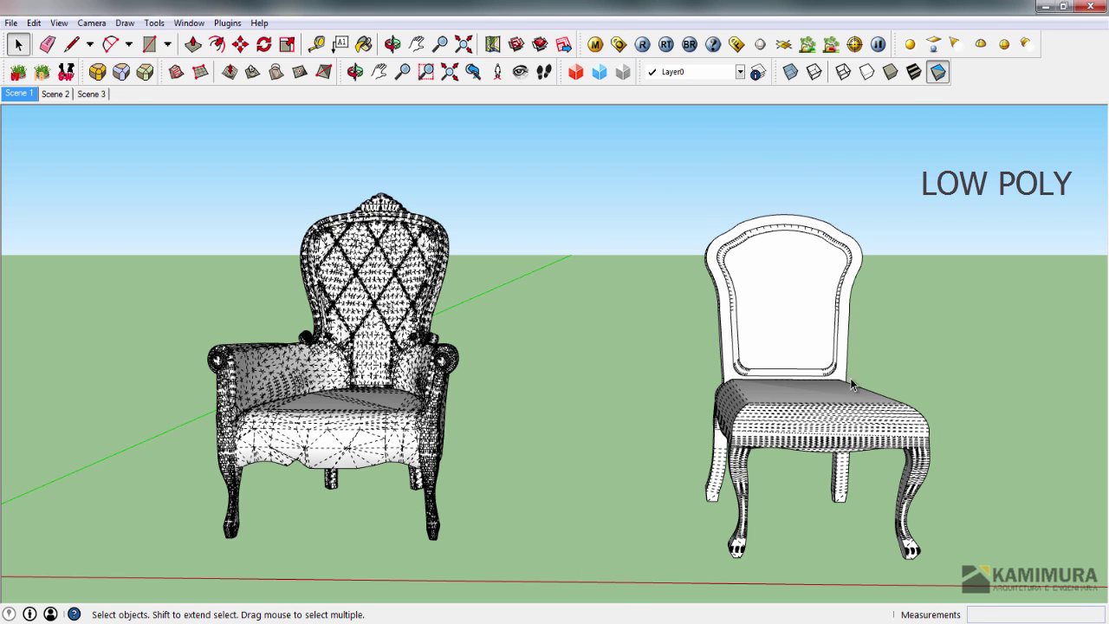
middle_drag(674, 400, 672, 382)
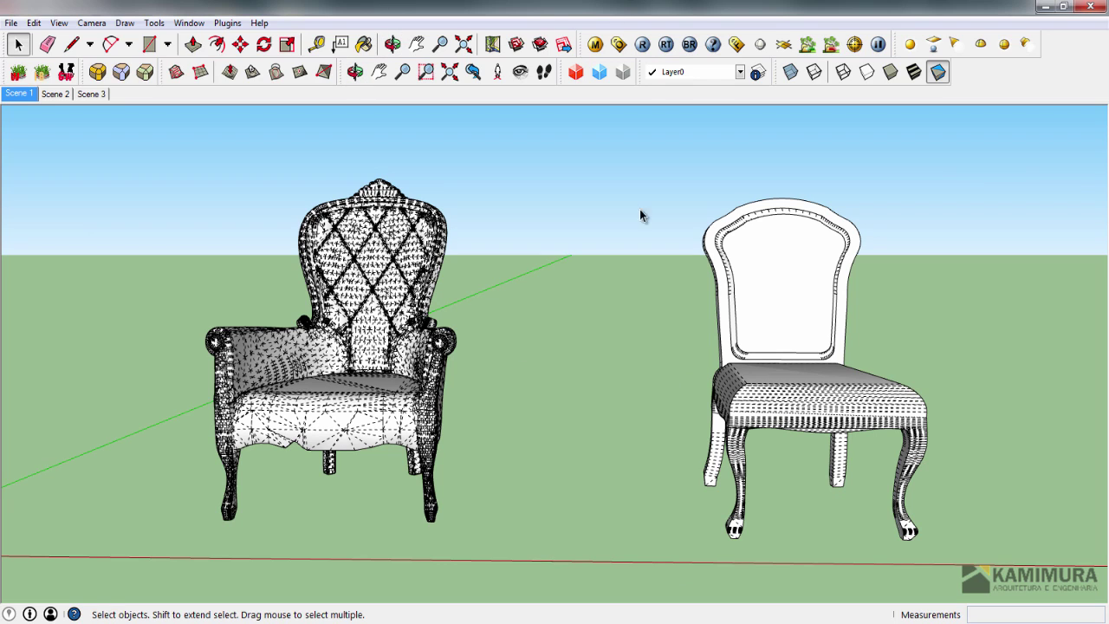
middle_drag(487, 337, 411, 305)
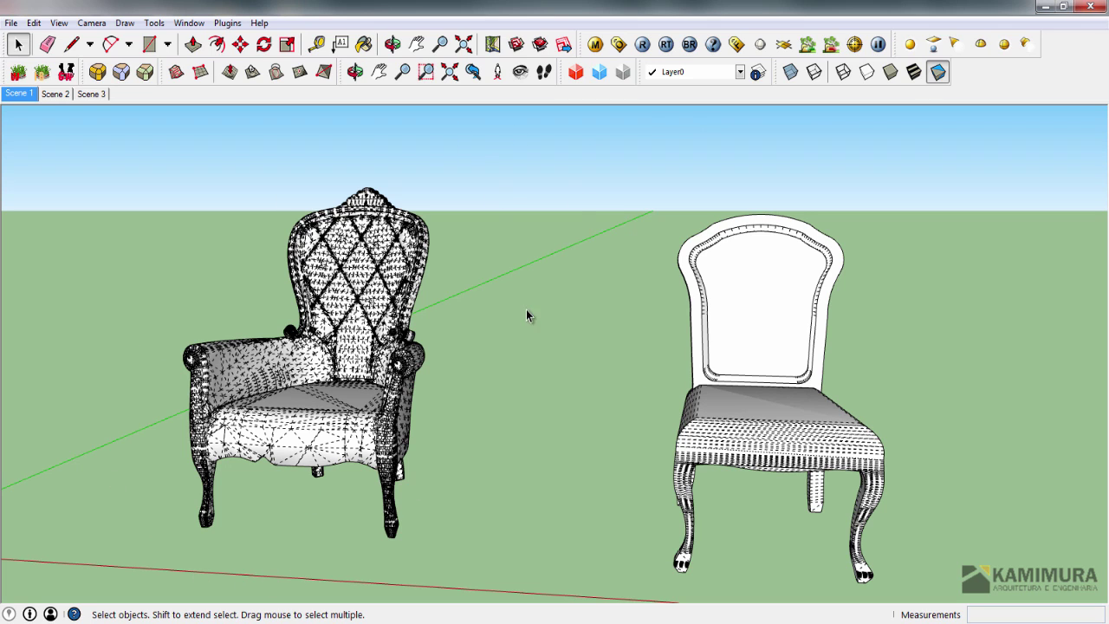
Step: Restore the shaded-with-textures display and examine both textured chairs up close and from several angles
click(914, 72)
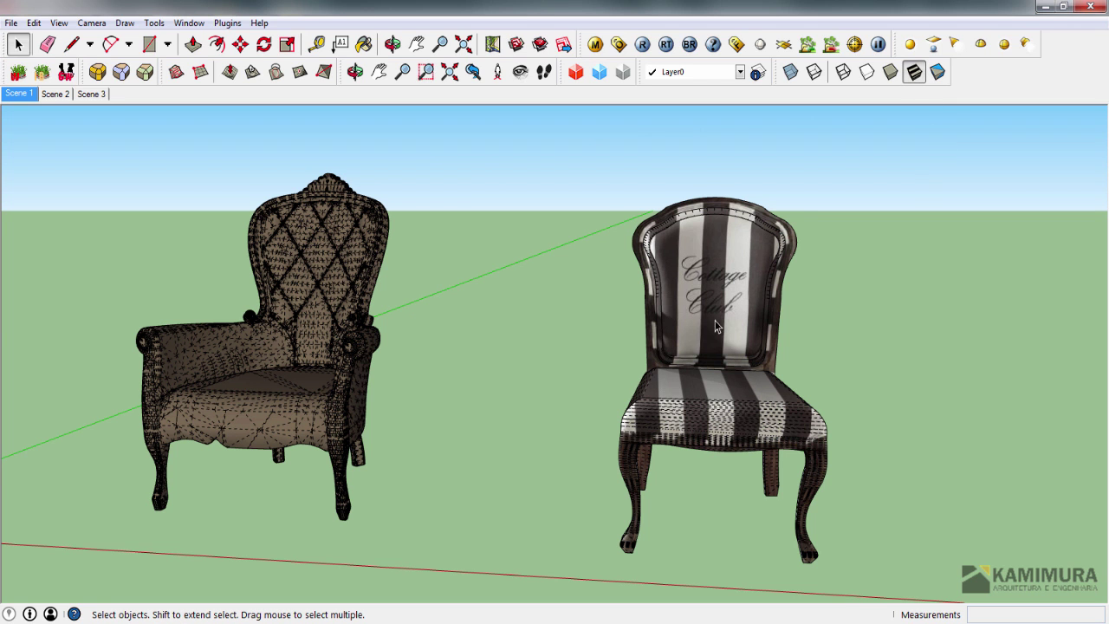
middle_drag(744, 296, 678, 247)
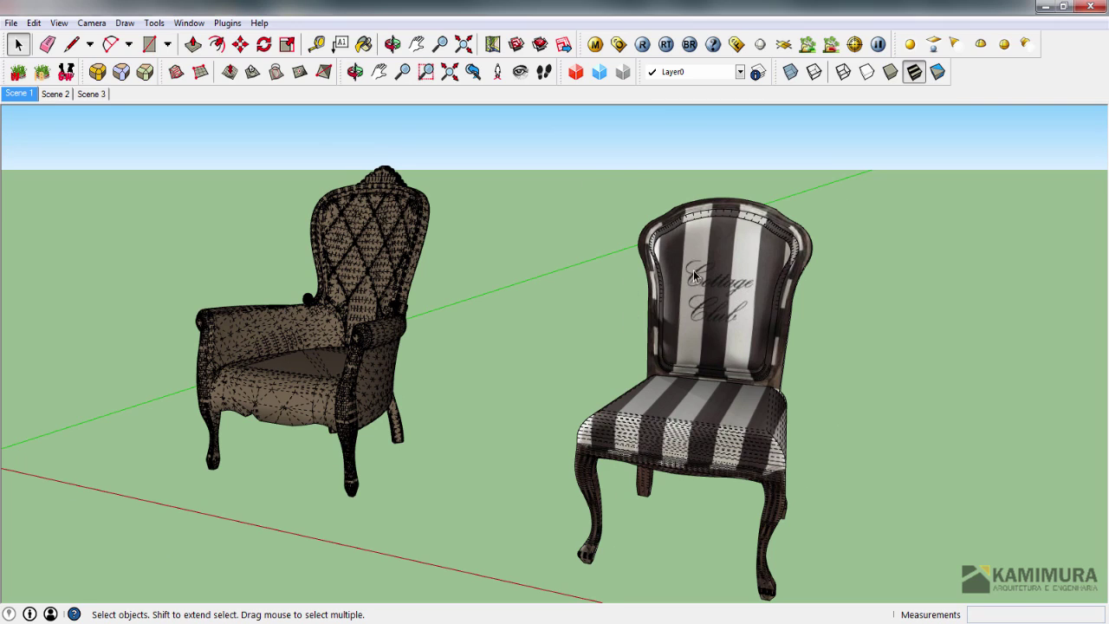
scroll(693, 276, up, 5)
middle_drag(668, 280, 708, 274)
scroll(767, 265, down, 6)
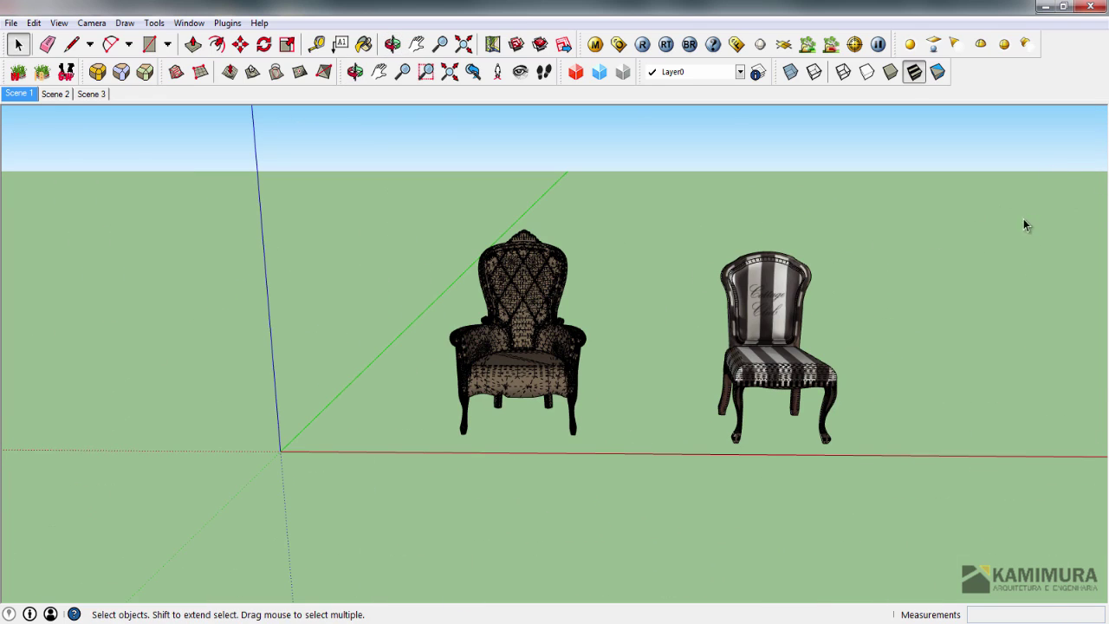
middle_drag(871, 262, 797, 295)
scroll(735, 347, up, 4)
shift+middle_drag(736, 346, 653, 398)
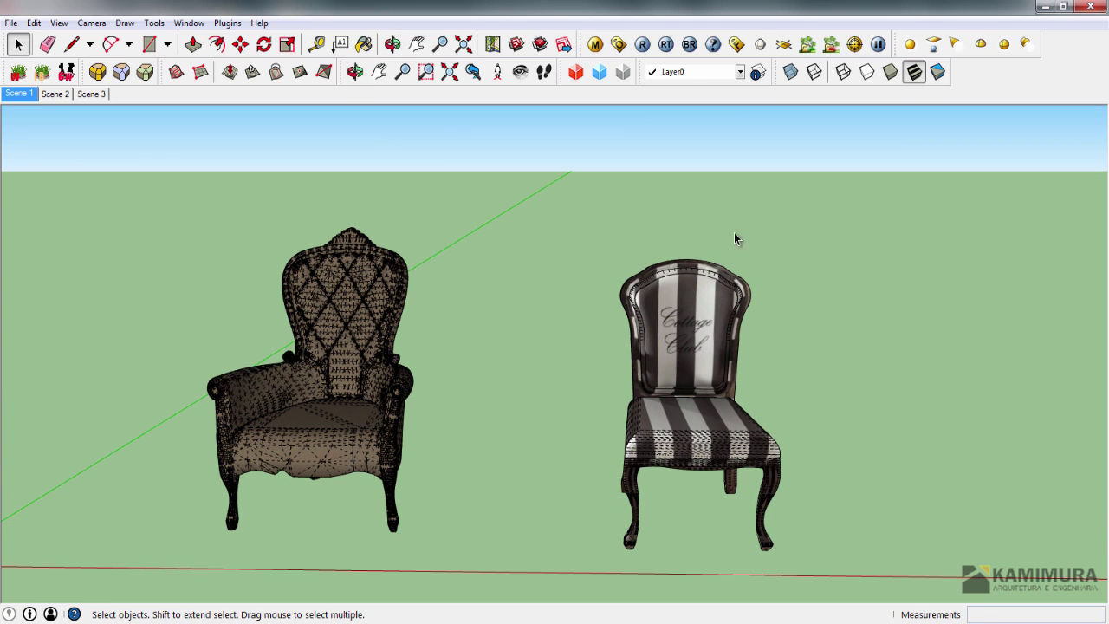
middle_drag(539, 441, 591, 407)
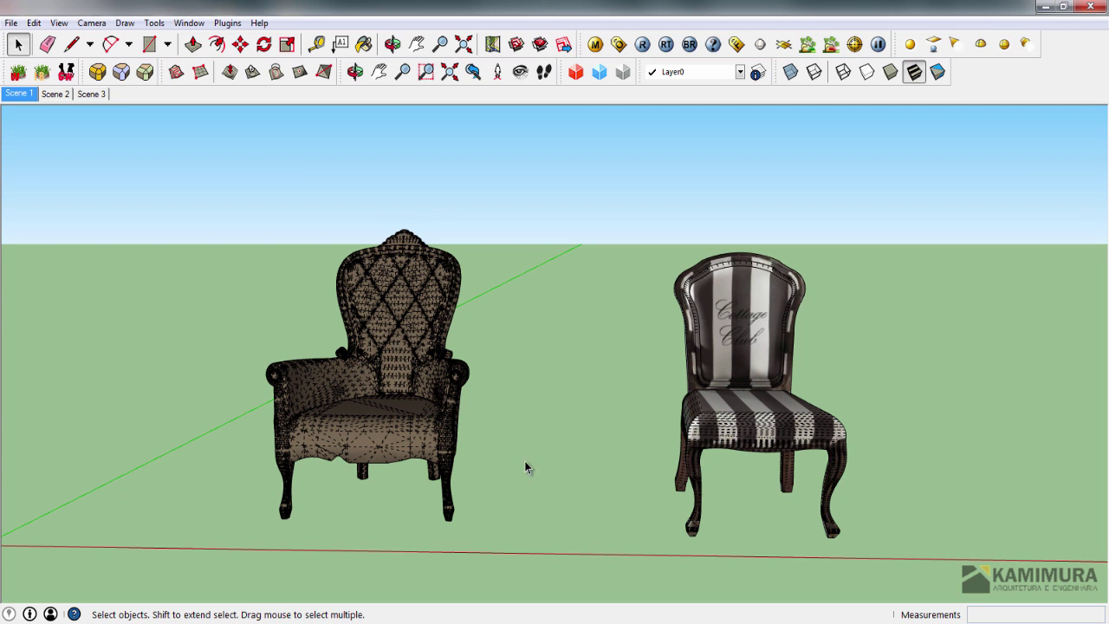
Step: Open Scene 2 and compare the two wood floor textures for repetition, up close and from a distance
click(62, 95)
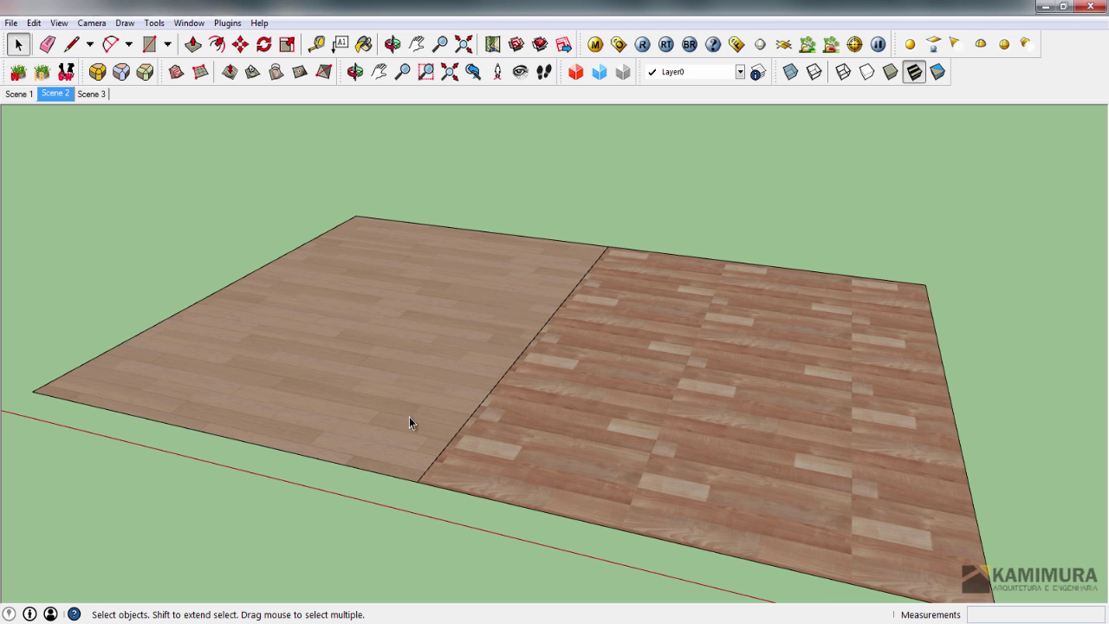
middle_drag(406, 382, 528, 338)
scroll(513, 440, up, 5)
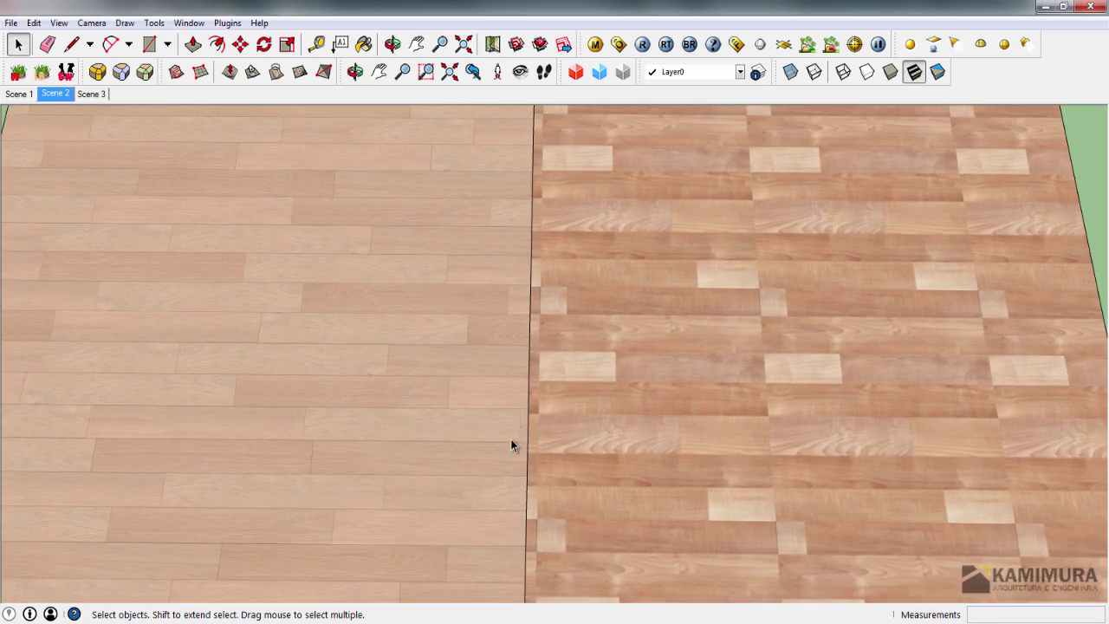
scroll(534, 439, up, 4)
middle_drag(537, 438, 561, 409)
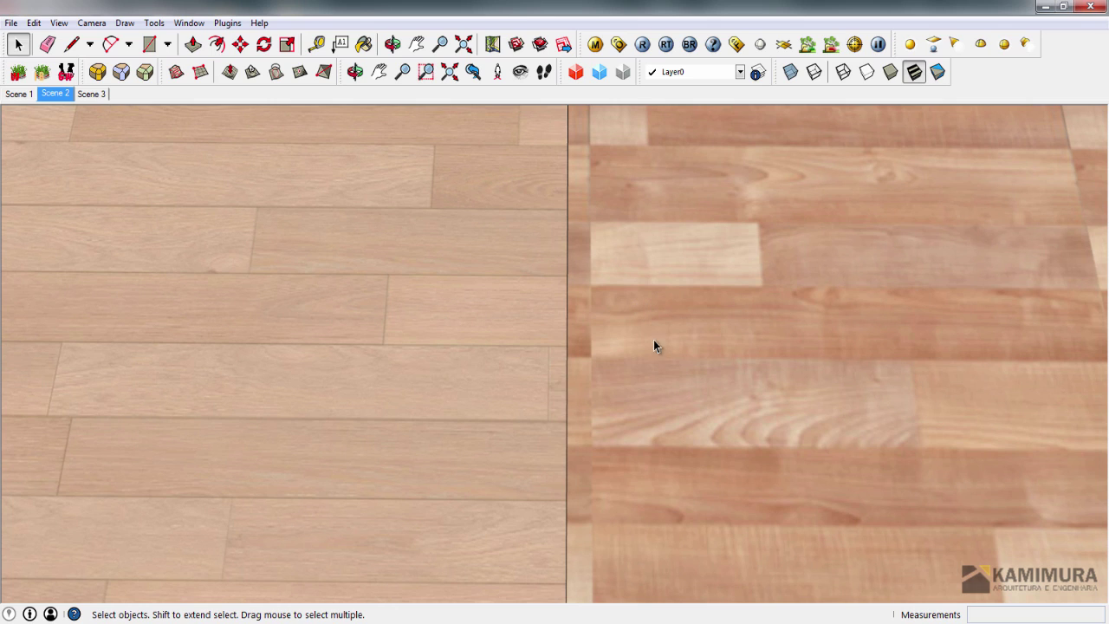
scroll(708, 288, down, 10)
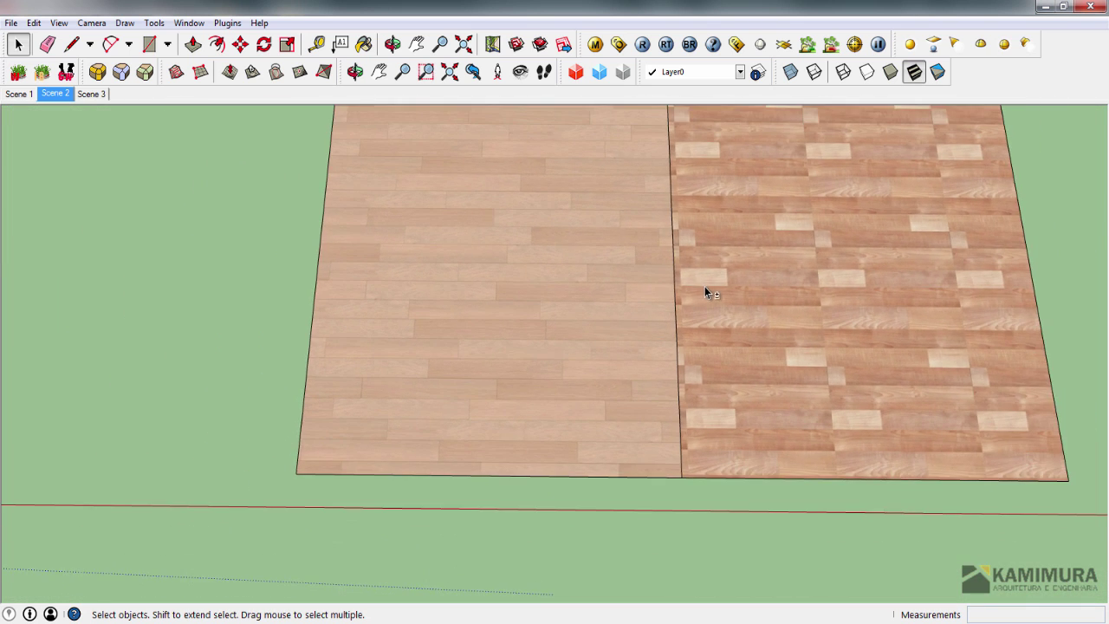
middle_drag(705, 286, 604, 384)
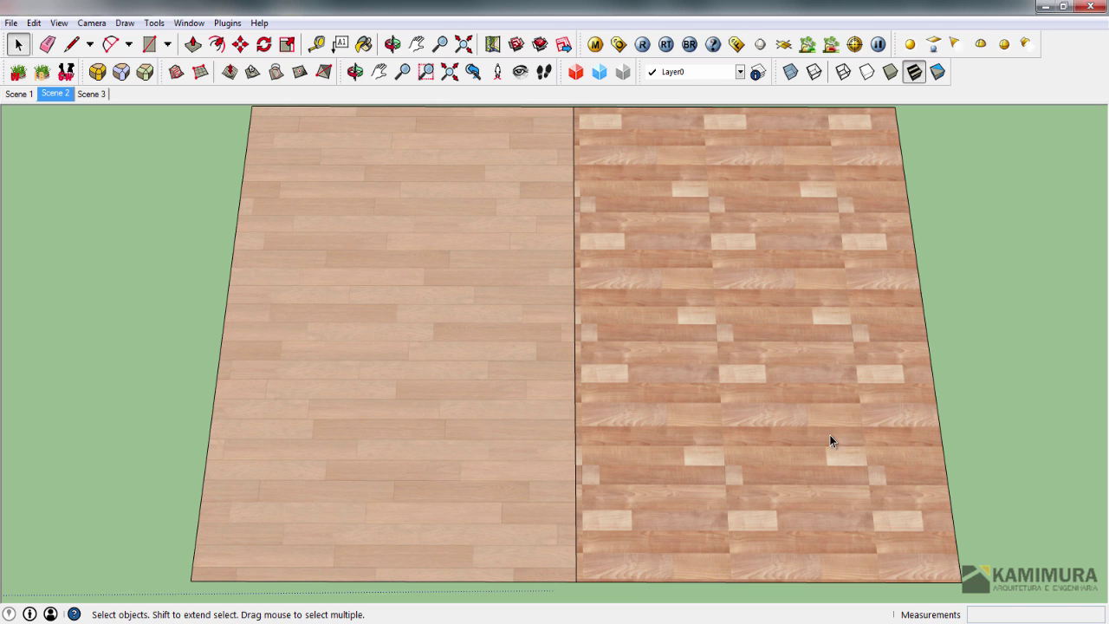
middle_drag(811, 276, 304, 196)
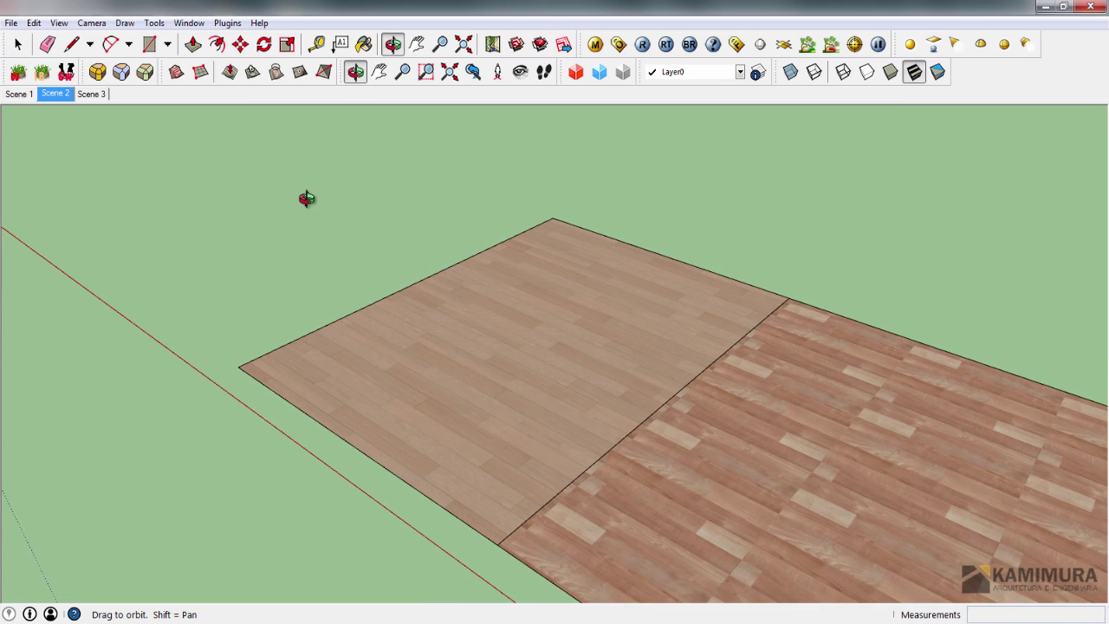
middle_drag(428, 367, 619, 375)
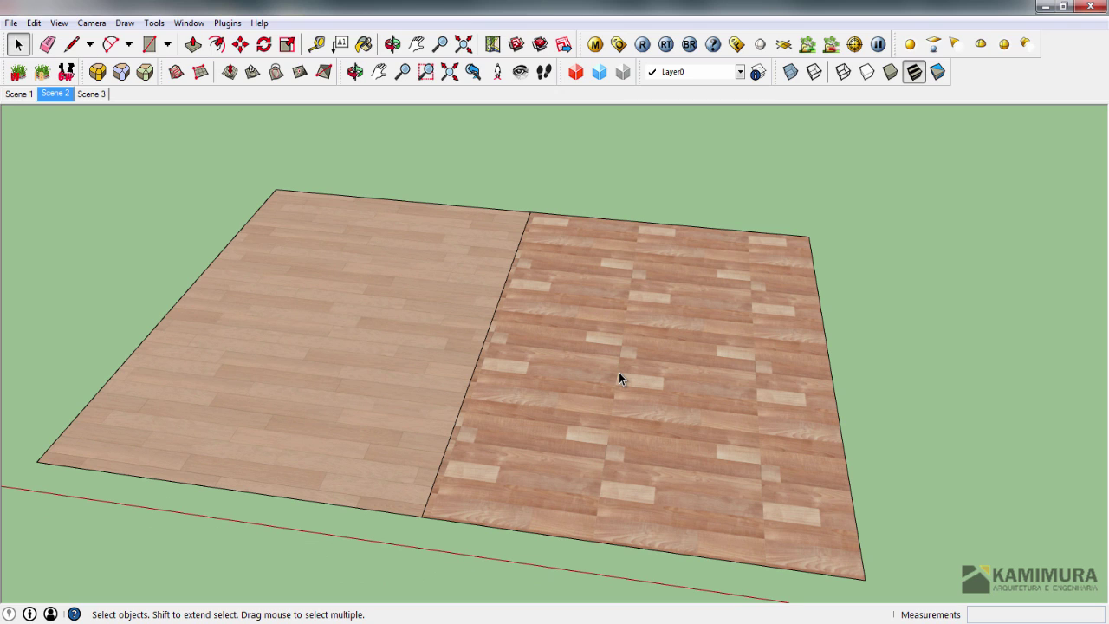
Step: Open Scene 3 and draw a 2 m line on the ground with a second edge running from its far end
click(94, 97)
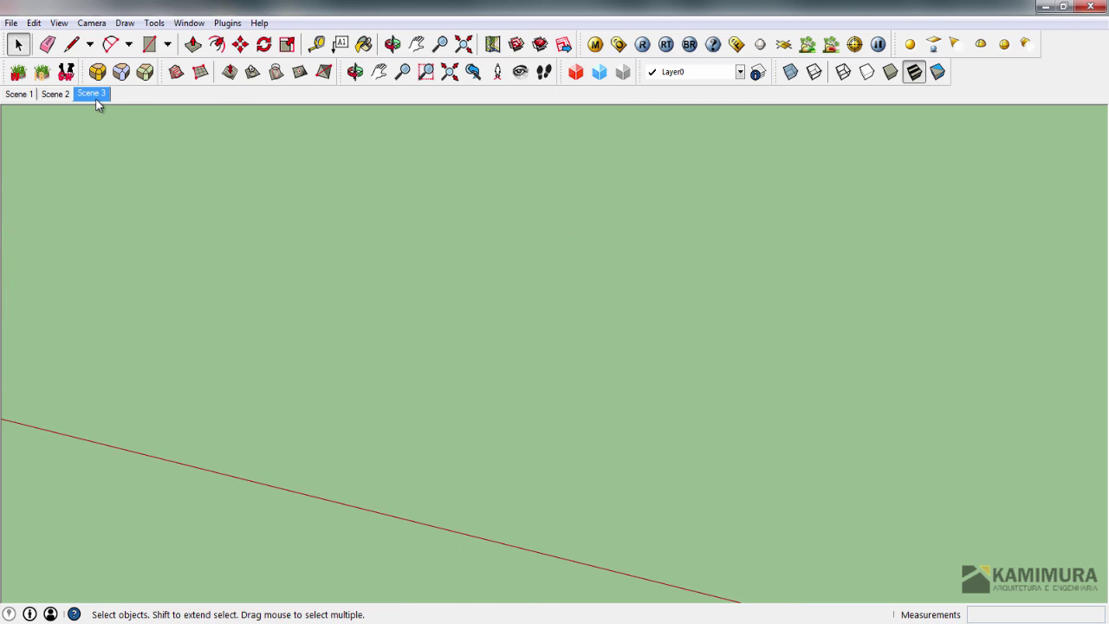
key(l)
click(268, 391)
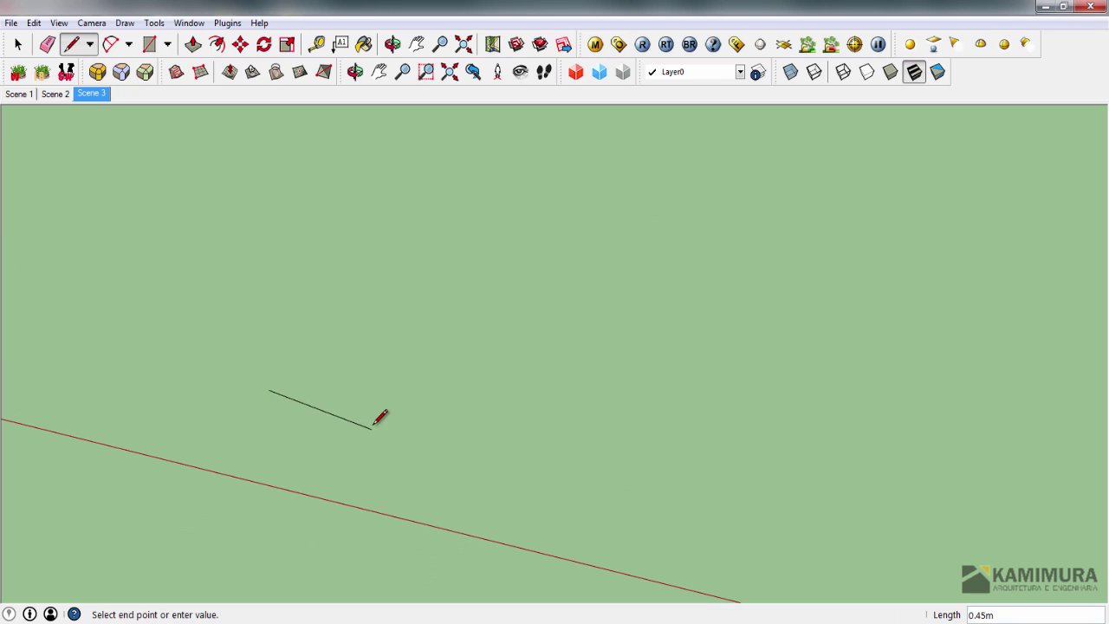
text(2)
key(Return)
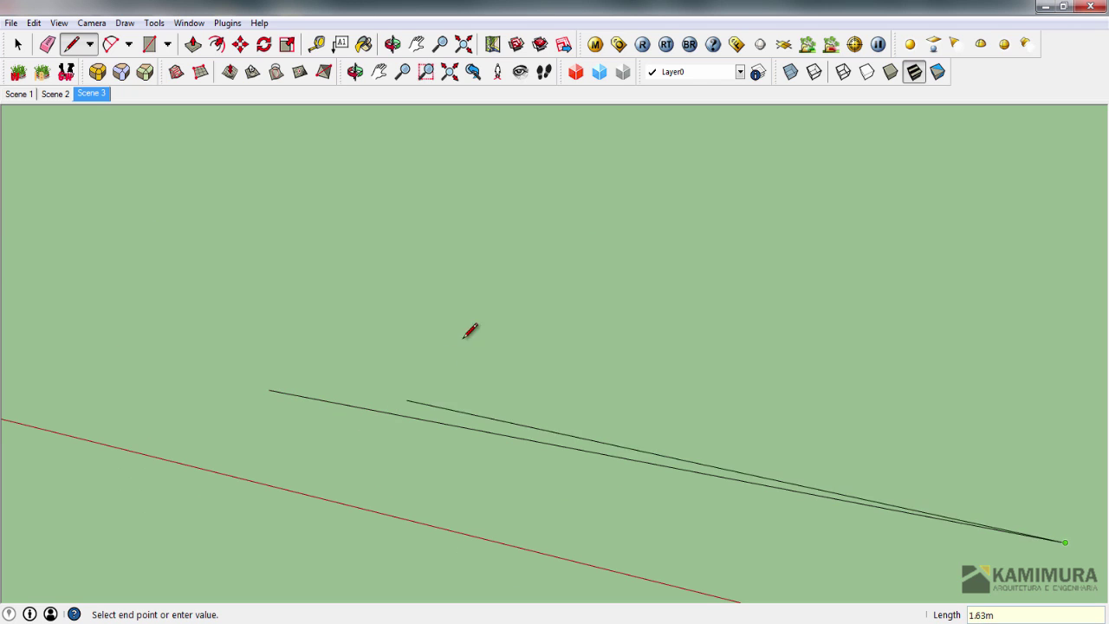
click(969, 276)
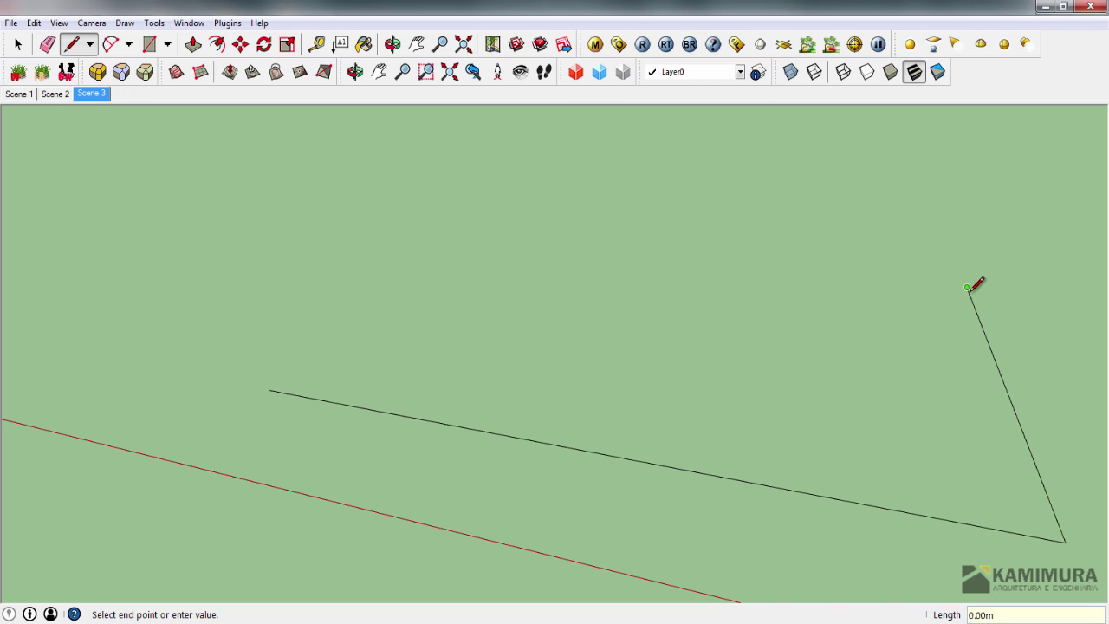
Step: Draw a rectangular face between the free ends of the two lines
key(r)
click(967, 286)
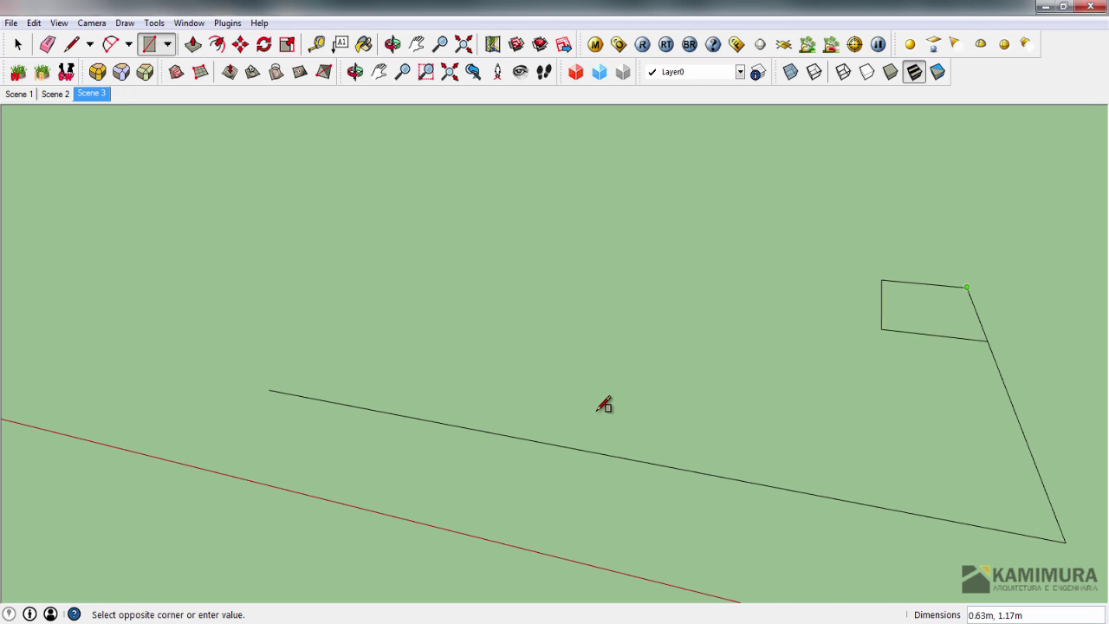
click(268, 390)
middle_drag(411, 393, 486, 379)
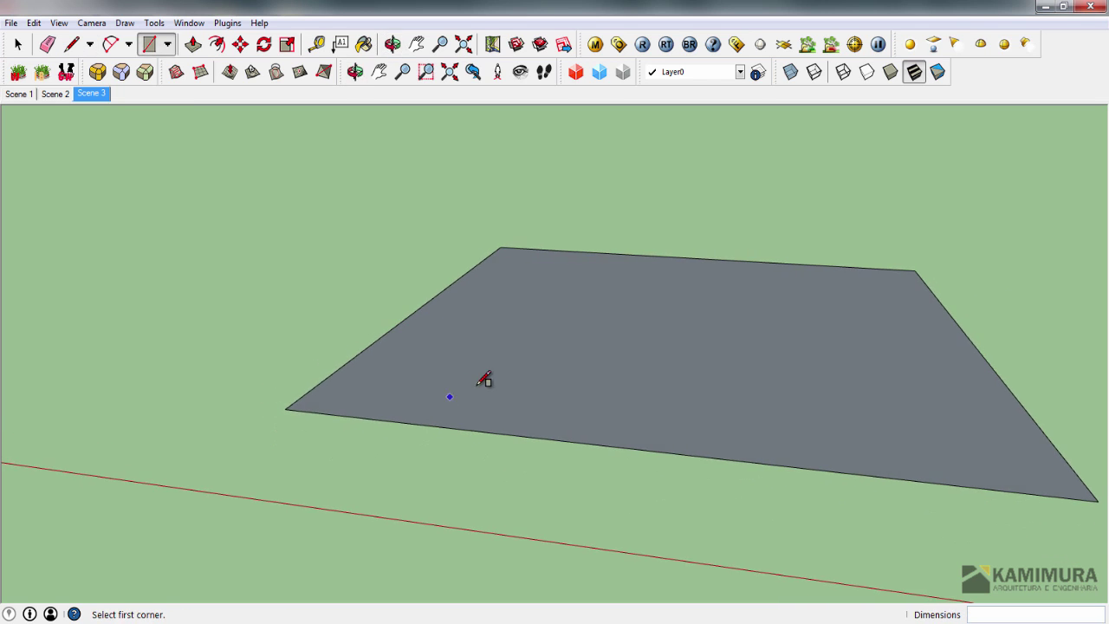
Step: Extrude the rectangular face upward by 0.01 m with Push/Pull
key(p)
drag(480, 396, 475, 377)
text(.0)
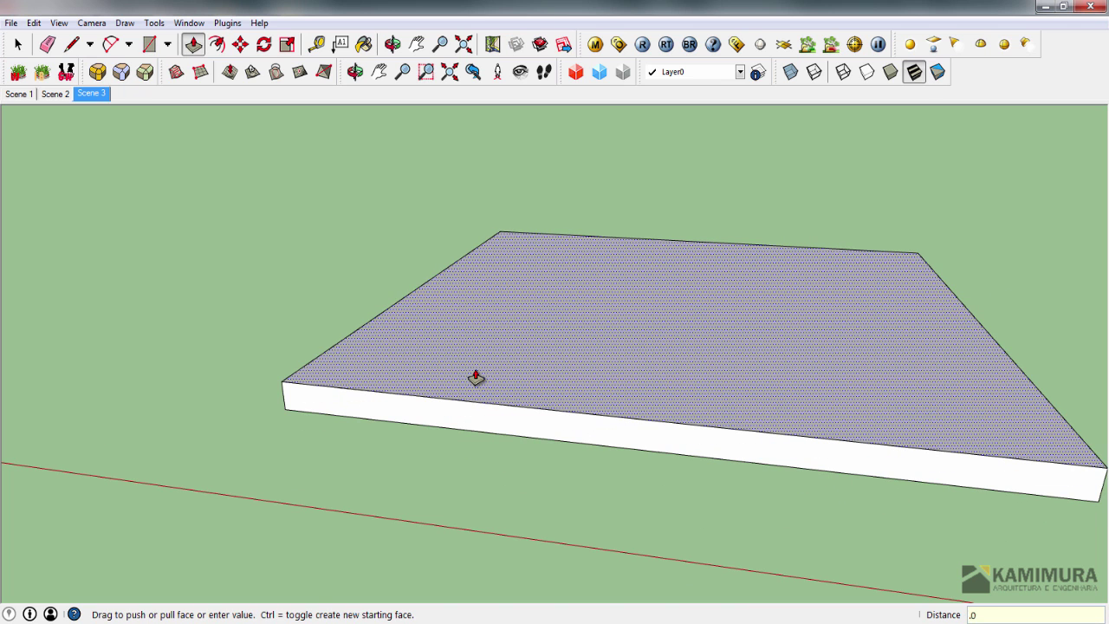
text(1)
key(Return)
key(space)
Step: Draw a small rounding arc across the slab's near corner, joining its two adjacent top edges
middle_drag(778, 366, 408, 391)
scroll(513, 493, up, 3)
middle_drag(508, 490, 458, 393)
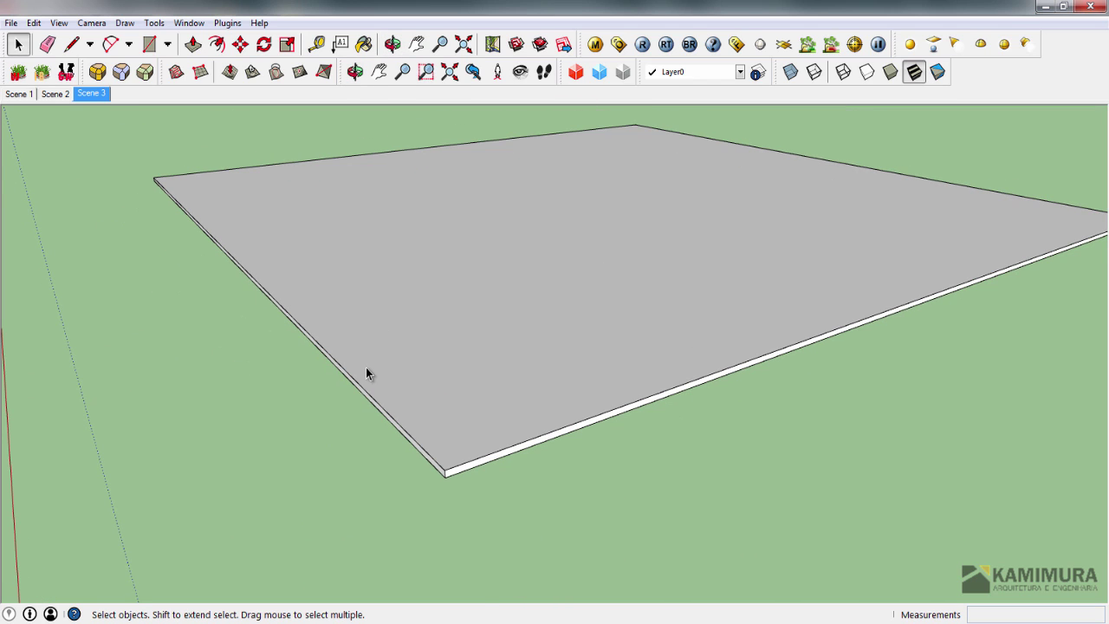
middle_drag(413, 401, 546, 465)
scroll(476, 482, up, 3)
key(a)
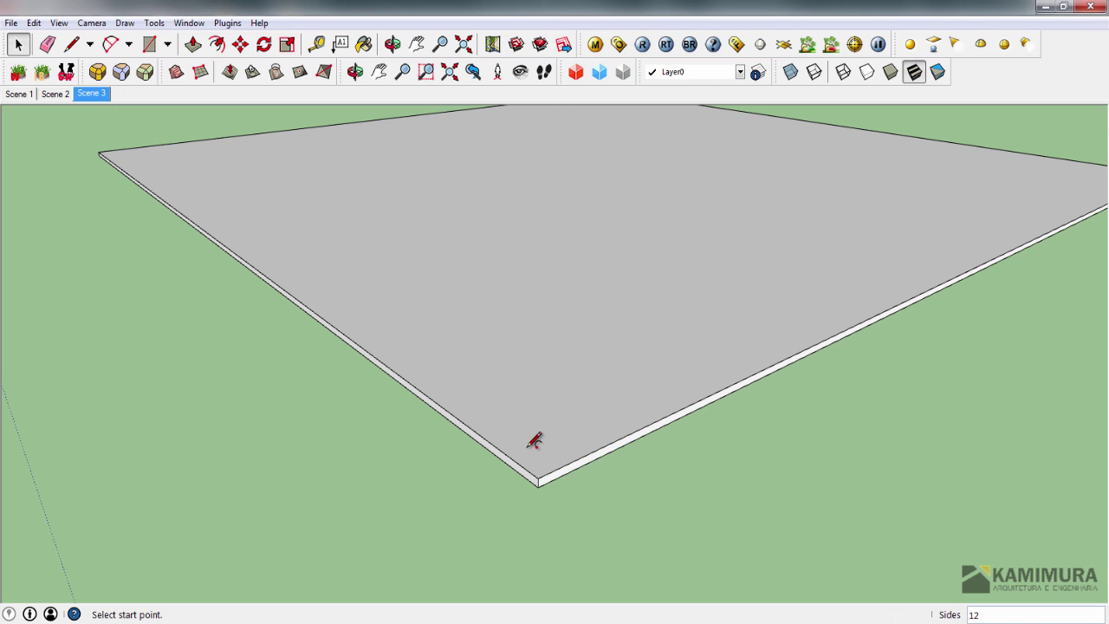
click(519, 466)
click(549, 471)
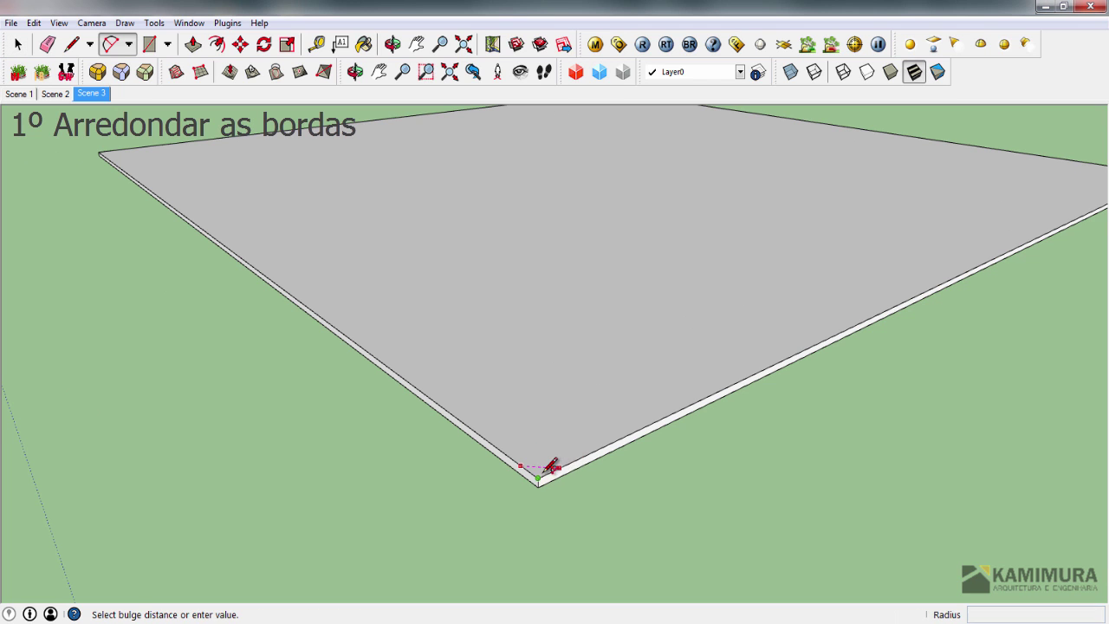
scroll(560, 463, up, 2)
click(547, 472)
Step: Select the corner arc and copy it along the slab's edge toward the second corner
key(space)
click(546, 468)
middle_drag(545, 468, 539, 446)
key(m)
key(ctrl)
click(543, 454)
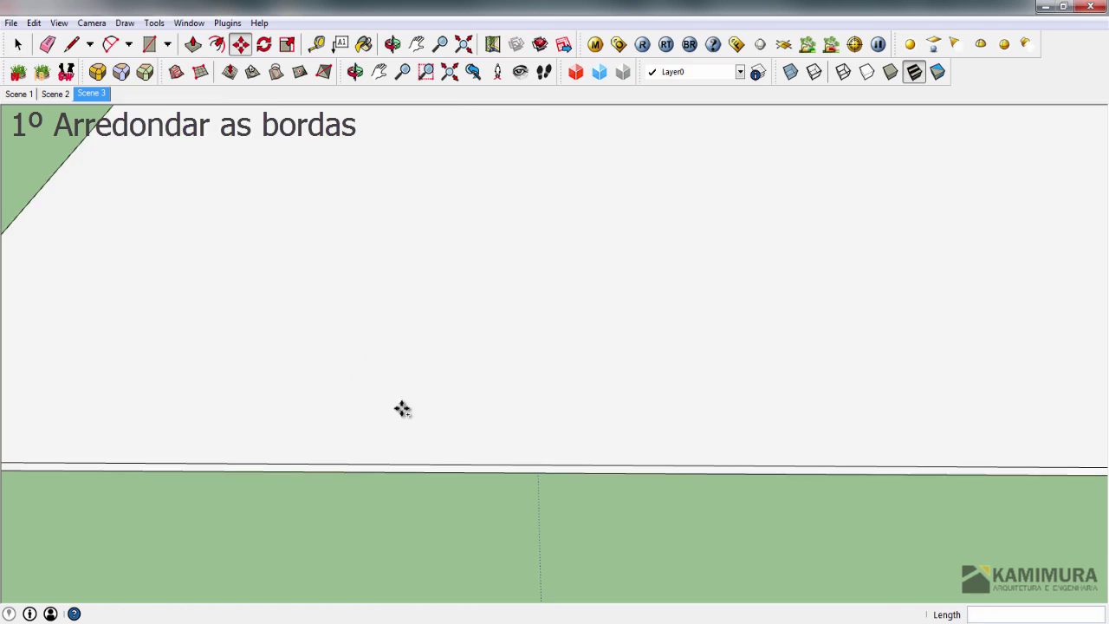
click(509, 473)
Step: Flip the copied arc with Scale and move it into the slab's second corner
key(s)
click(486, 478)
click(517, 478)
key(space)
key(m)
click(521, 472)
click(864, 474)
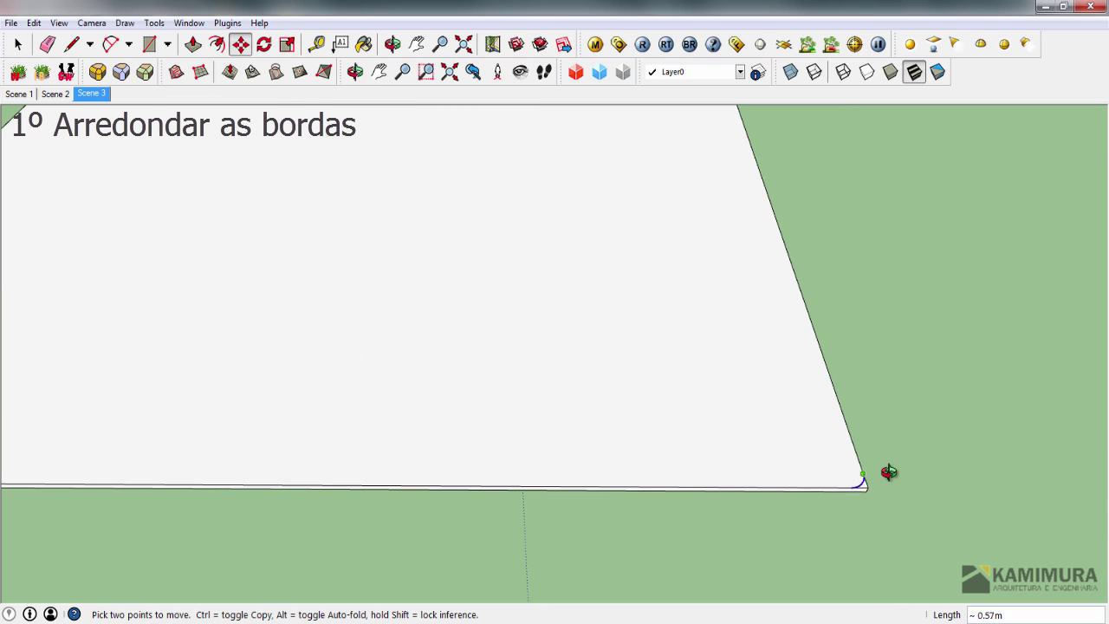
Step: Copy the arc to the third corner, flip it with Scale and move it into place on the edges
middle_drag(889, 471, 450, 468)
key(ctrl)
click(442, 477)
click(859, 472)
key(s)
click(837, 473)
click(884, 470)
key(m)
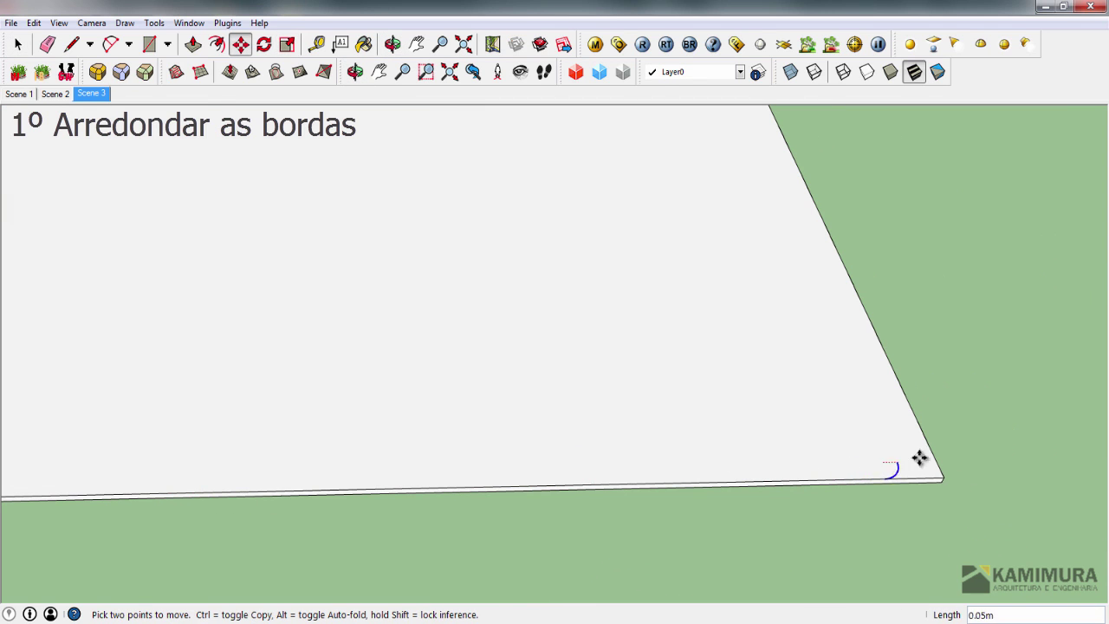
click(941, 476)
Step: Flip the arc for the slab's remaining corner with Scale and move it into that corner
middle_drag(918, 458, 455, 502)
key(s)
click(616, 371)
click(640, 360)
key(m)
click(646, 356)
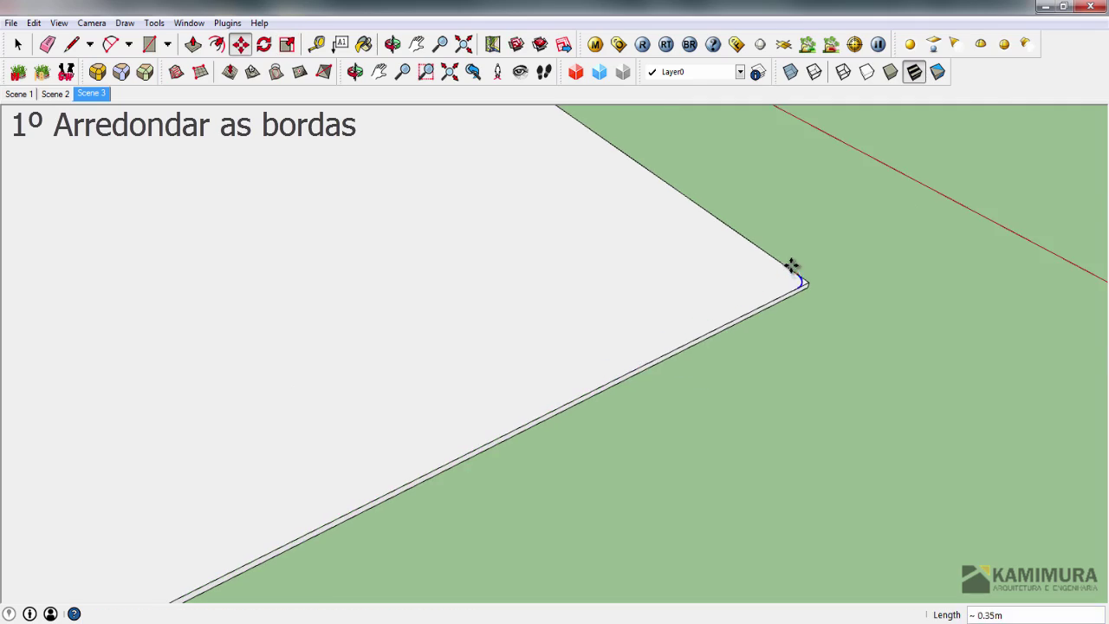
click(791, 267)
Step: Push away the corner pieces outside the arcs with Push/Pull to round the slab's corners
middle_drag(784, 281, 597, 381)
key(p)
shift+middle_drag(225, 273, 113, 407)
scroll(783, 334, down, 8)
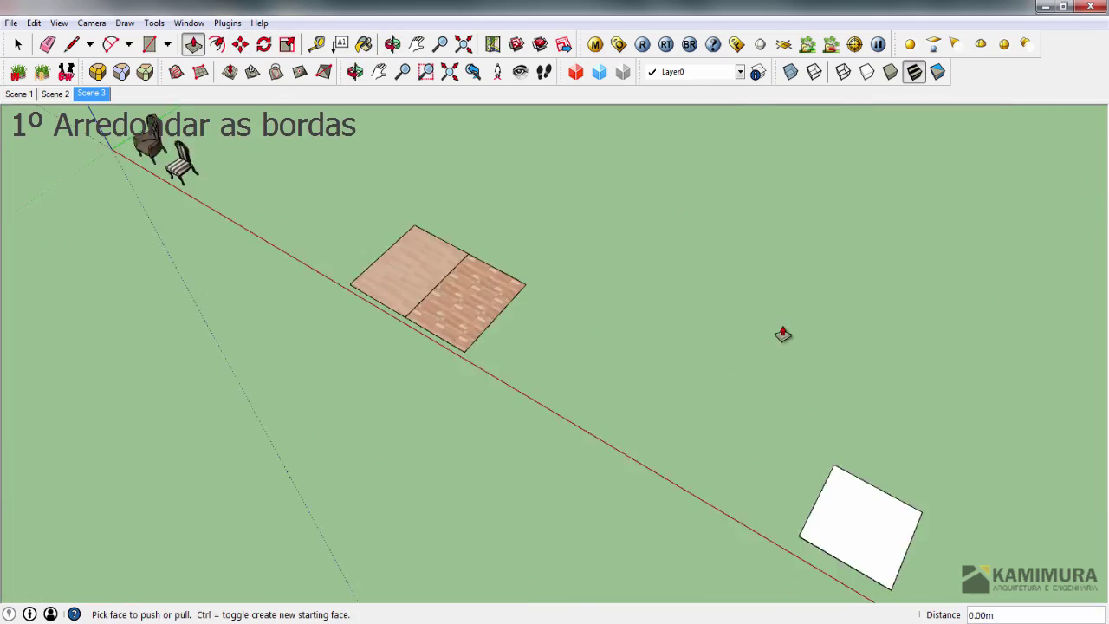
Step: Soften the vertical seam lines at the slab's rounded corners with the Eraser
scroll(555, 520, up, 8)
mouse_move(737, 285)
middle_down()
mouse_move(455, 275)
mouse_move(511, 285)
middle_up()
key(e)
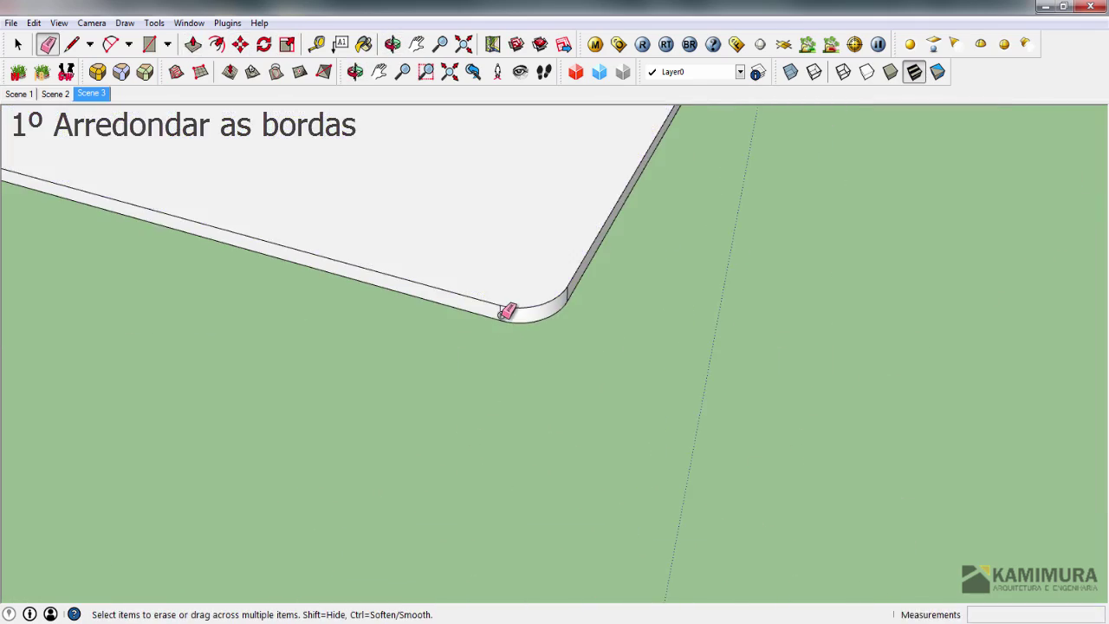
mouse_move(580, 291)
middle_down()
mouse_move(618, 280)
mouse_move(490, 277)
mouse_move(592, 320)
mouse_move(528, 317)
mouse_move(487, 398)
mouse_move(663, 334)
mouse_move(546, 322)
mouse_move(718, 260)
mouse_move(651, 322)
mouse_move(658, 396)
mouse_move(547, 324)
mouse_move(716, 314)
mouse_move(866, 342)
middle_up()
shift+middle_drag(612, 194, 673, 297)
shift+middle_drag(411, 203, 446, 368)
scroll(446, 368, down, 2)
scroll(440, 371, down, 3)
scroll(284, 355, up, 4)
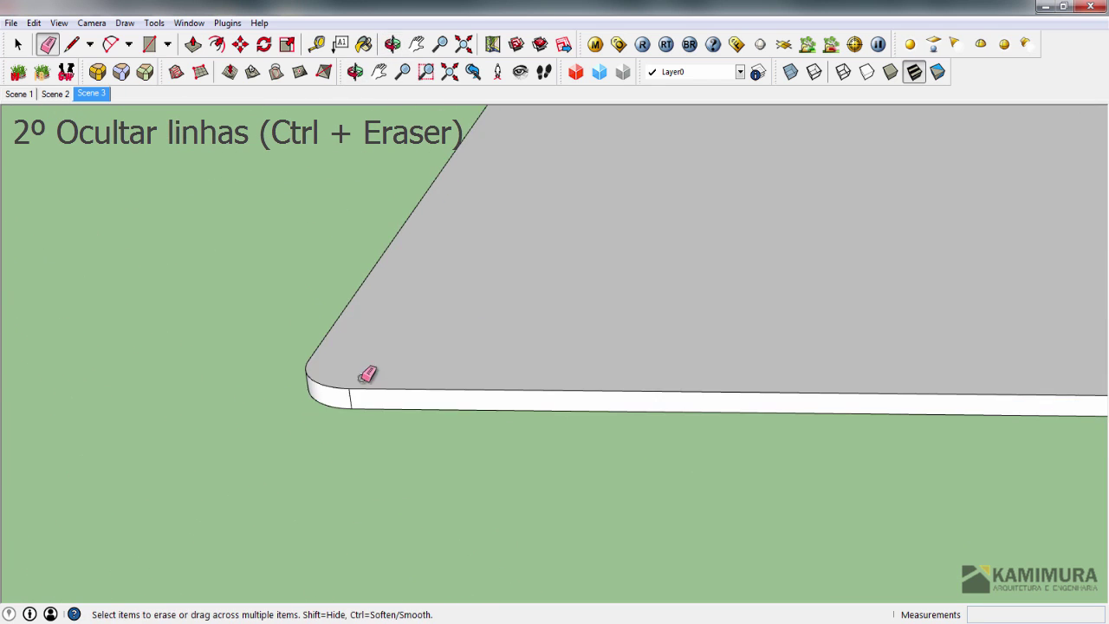
ctrl+click(350, 395)
middle_drag(357, 385, 468, 360)
ctrl+click(470, 419)
Step: Examine the slab's rounded corners and rim from several sides for leftover seam lines
mouse_move(390, 316)
middle_down()
mouse_move(512, 291)
mouse_move(766, 287)
mouse_move(709, 350)
mouse_move(409, 378)
middle_up()
scroll(409, 377, down, 3)
mouse_move(658, 430)
middle_down()
mouse_move(492, 314)
mouse_move(441, 303)
middle_up()
key(space)
scroll(531, 457, up, 4)
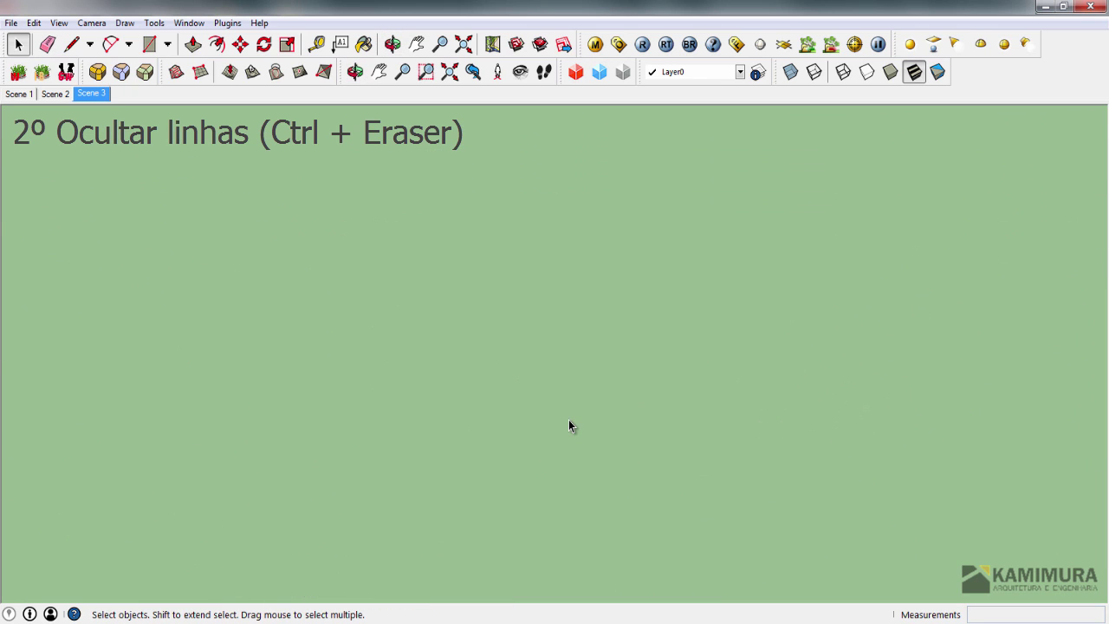
scroll(590, 376, down, 4)
shift+middle_drag(607, 301, 508, 364)
scroll(534, 416, up, 6)
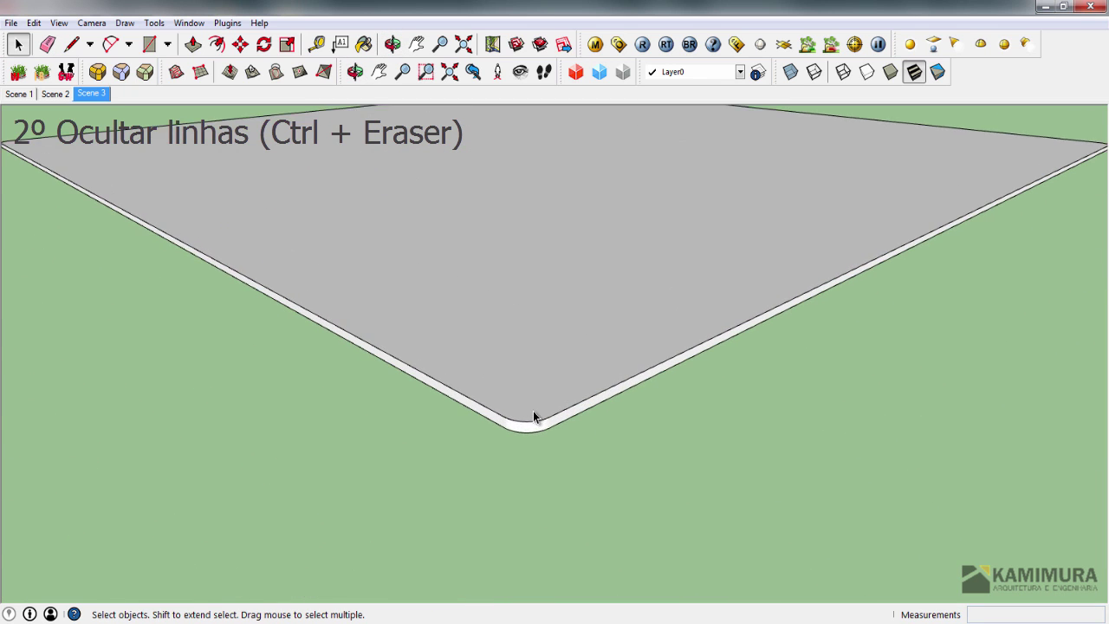
middle_drag(535, 459, 459, 466)
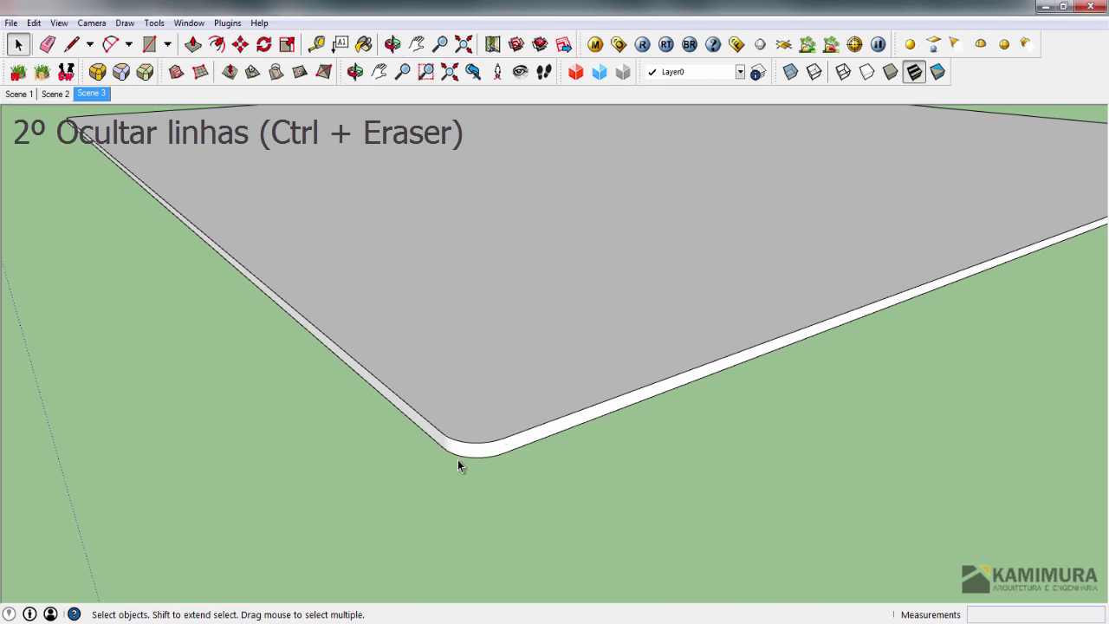
mouse_move(501, 436)
middle_down()
mouse_move(491, 460)
mouse_move(512, 470)
mouse_move(515, 452)
middle_up()
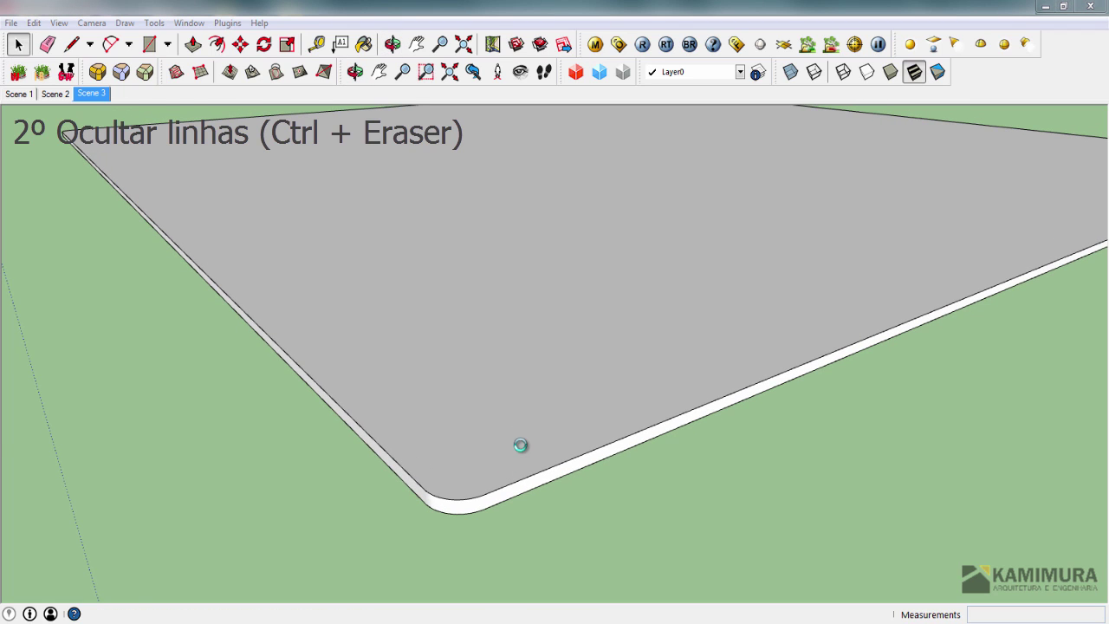
Step: Paint the slab's large face with red Color_A06 and rename the material as Vidro
key(b)
click(19, 191)
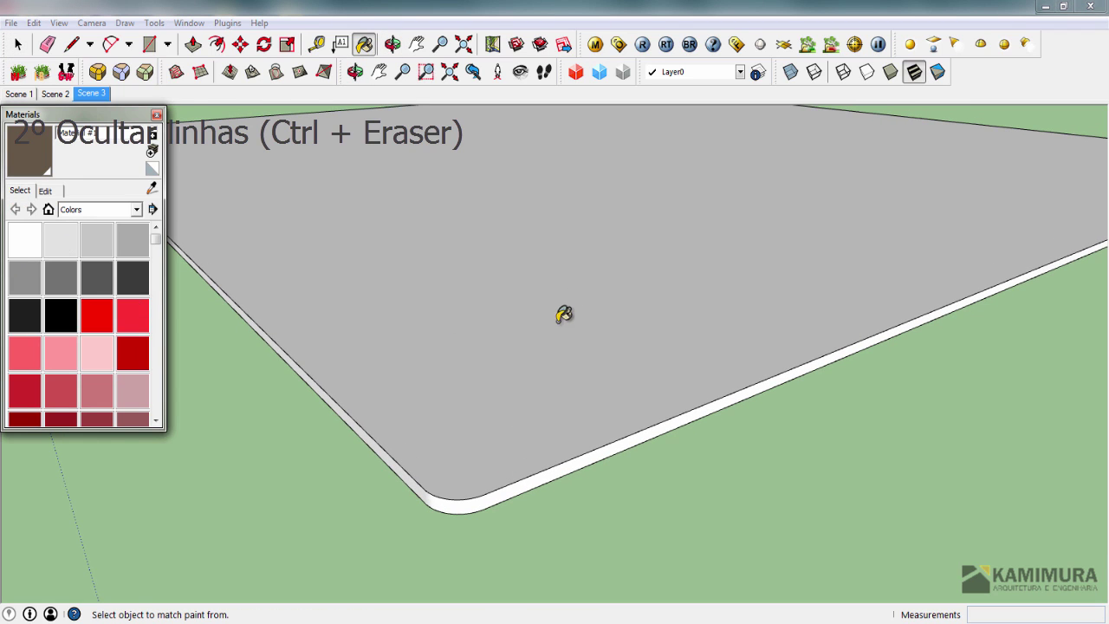
click(133, 354)
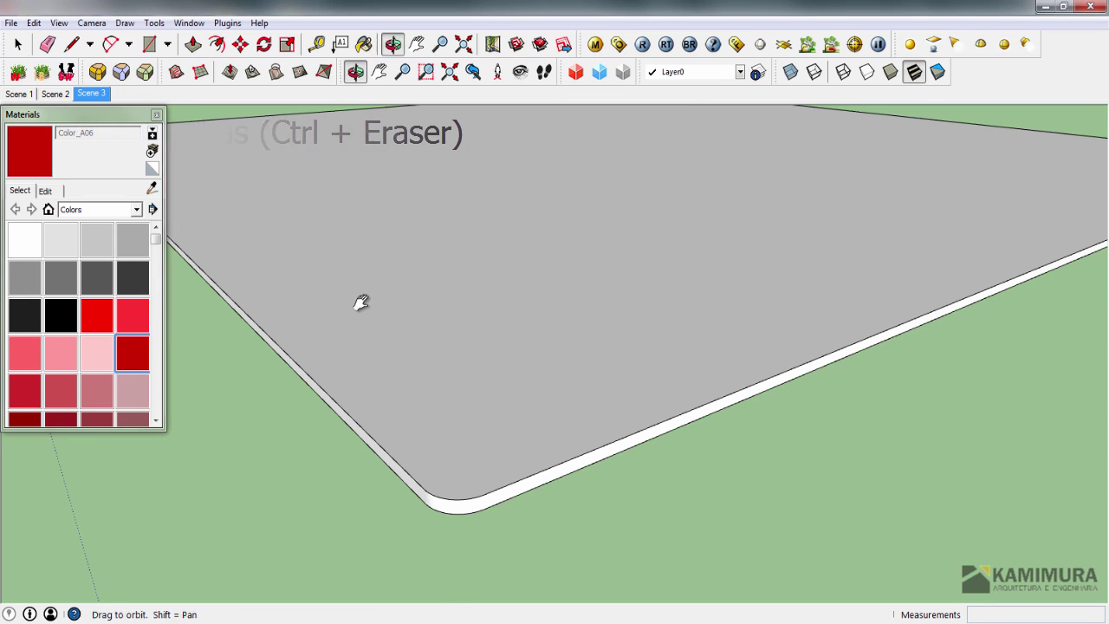
click(362, 302)
key(space)
text(Vidro)
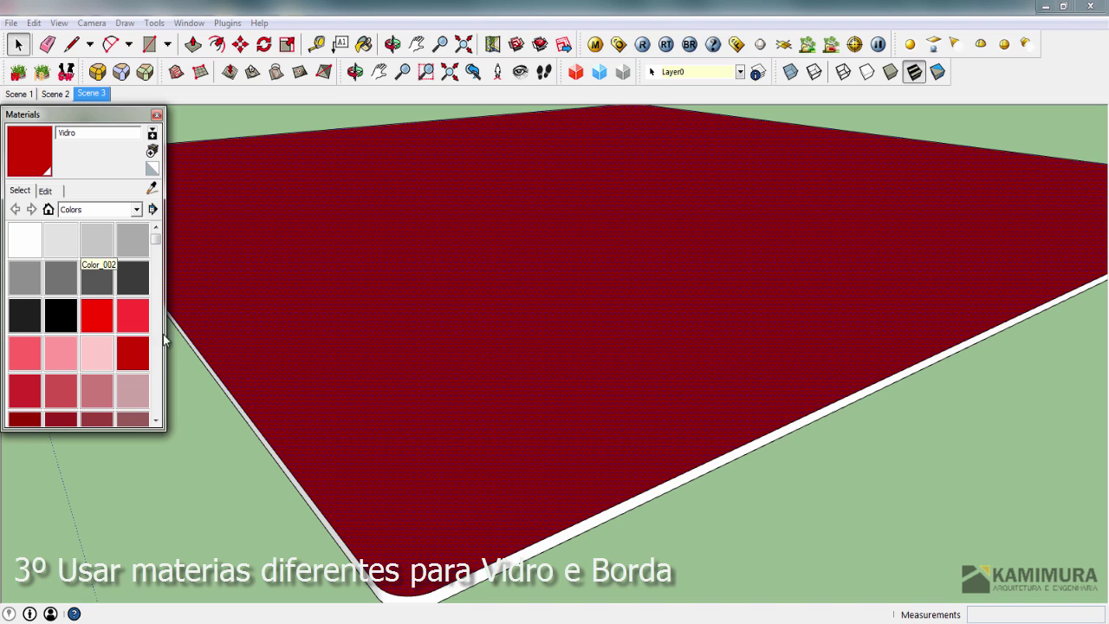
Step: Paint the slab's side faces with yellow Color_E01 and rename the material as Borda
middle_drag(370, 368, 407, 296)
click(156, 233)
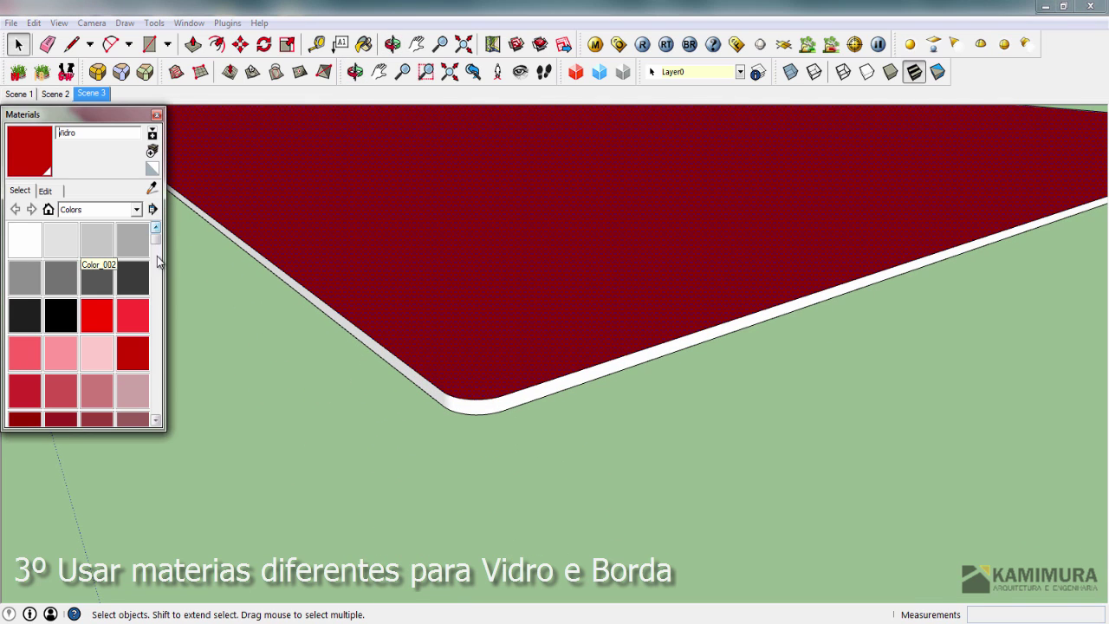
drag(156, 243, 156, 288)
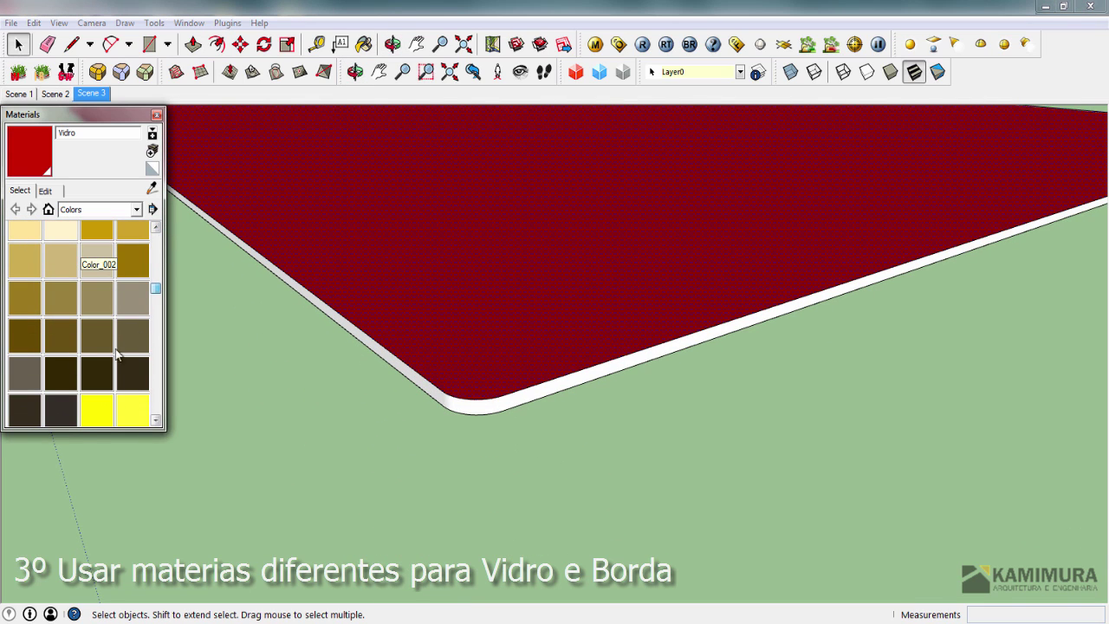
click(93, 407)
middle_drag(460, 372, 461, 369)
click(475, 396)
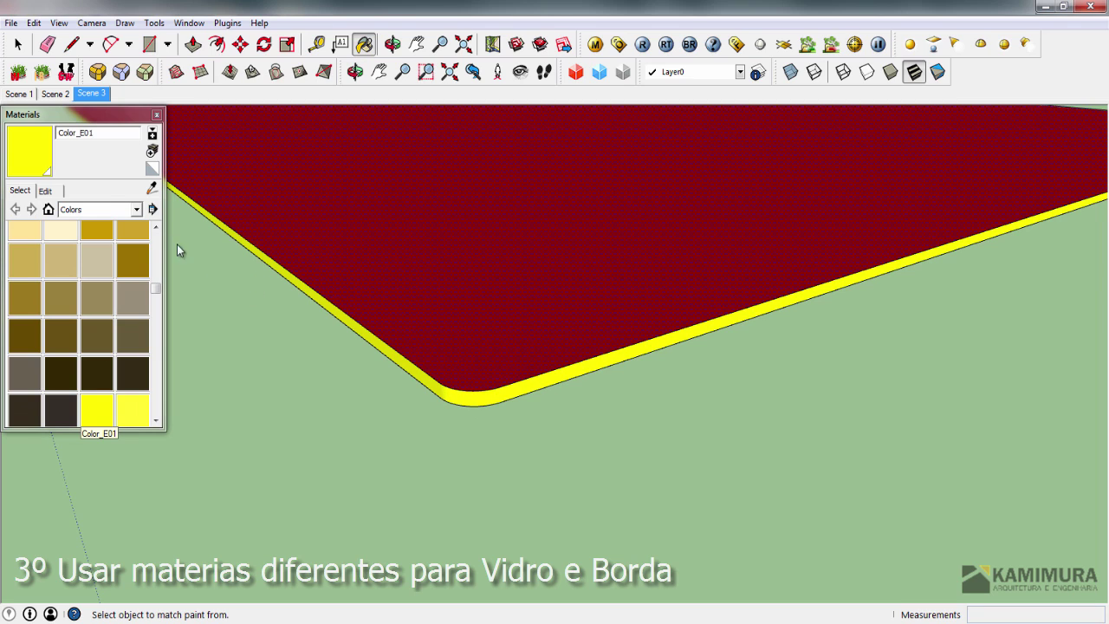
click(119, 130)
text(B)
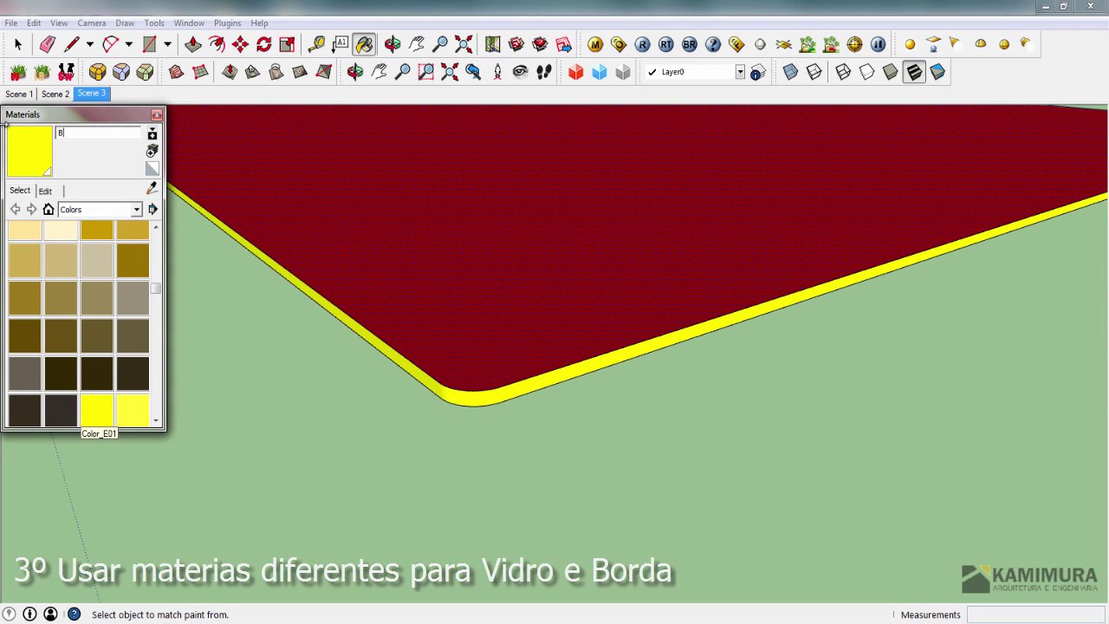
text(orda)
Step: Reverse the slab's large face, paint its other side with Vidro and reverse it back
scroll(530, 170, up, 2)
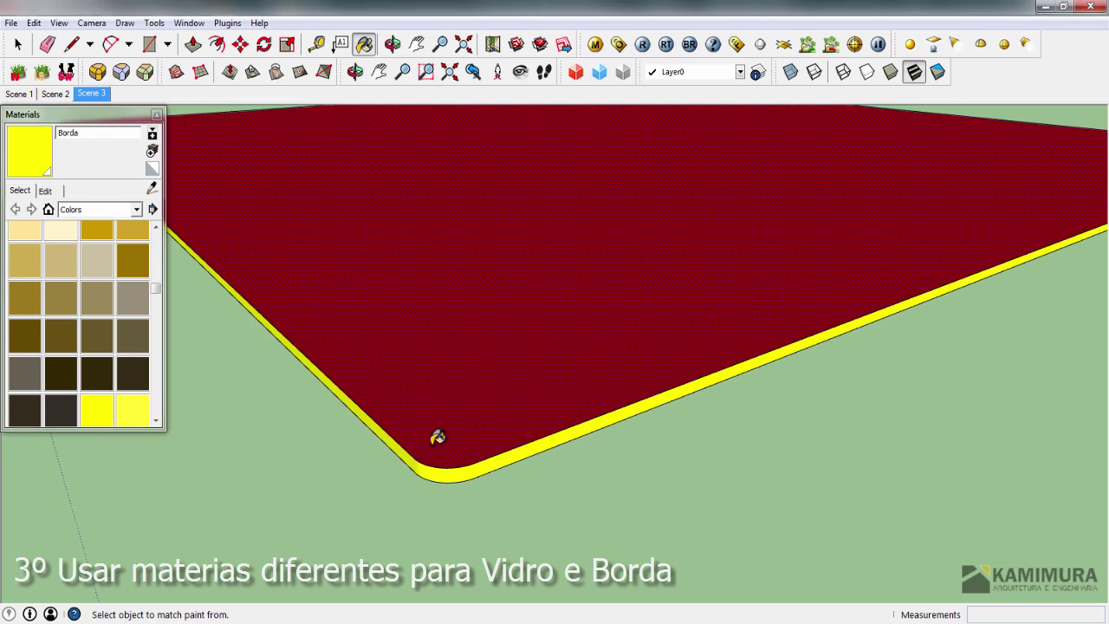
mouse_move(483, 455)
middle_down()
mouse_move(517, 361)
mouse_move(534, 257)
mouse_move(472, 444)
middle_up()
key(space)
middle_drag(525, 376, 472, 332)
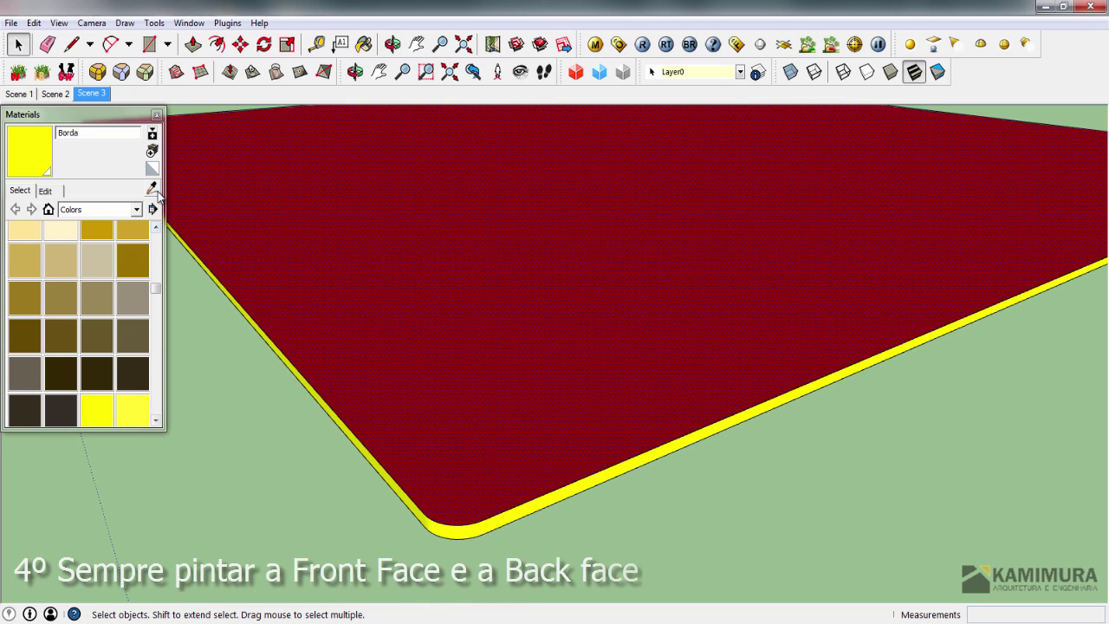
right_click(506, 334)
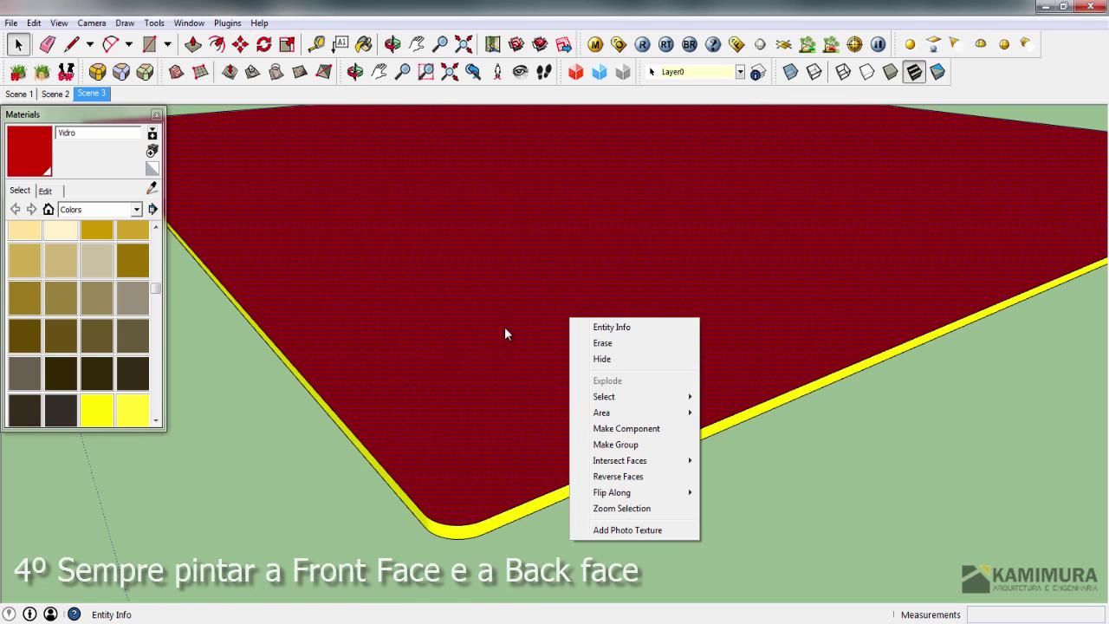
click(618, 477)
key(b)
click(559, 360)
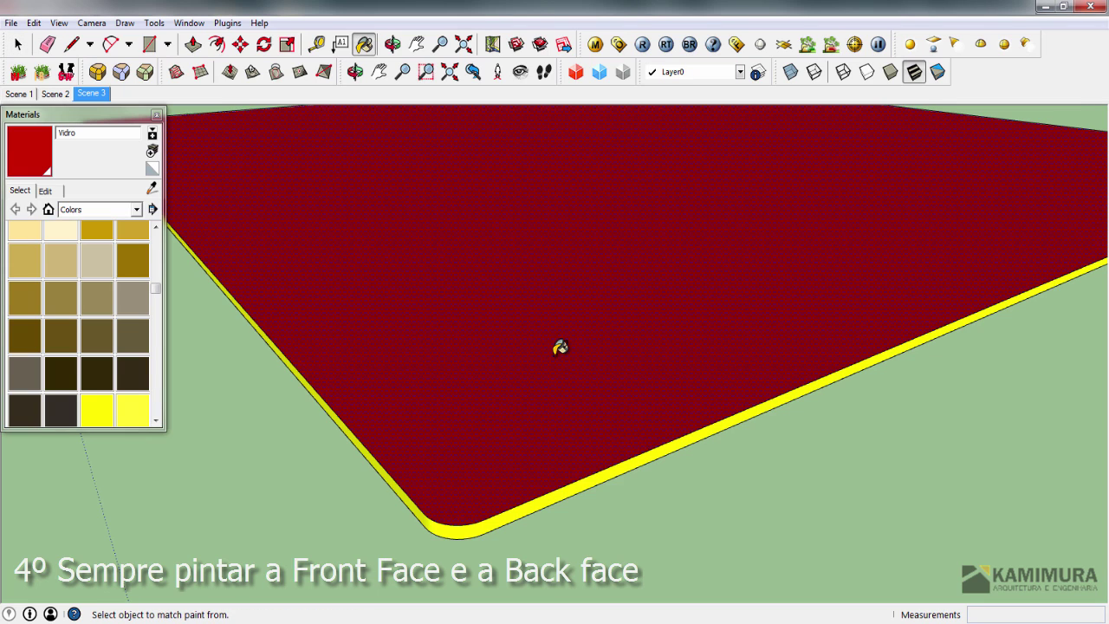
right_click(555, 353)
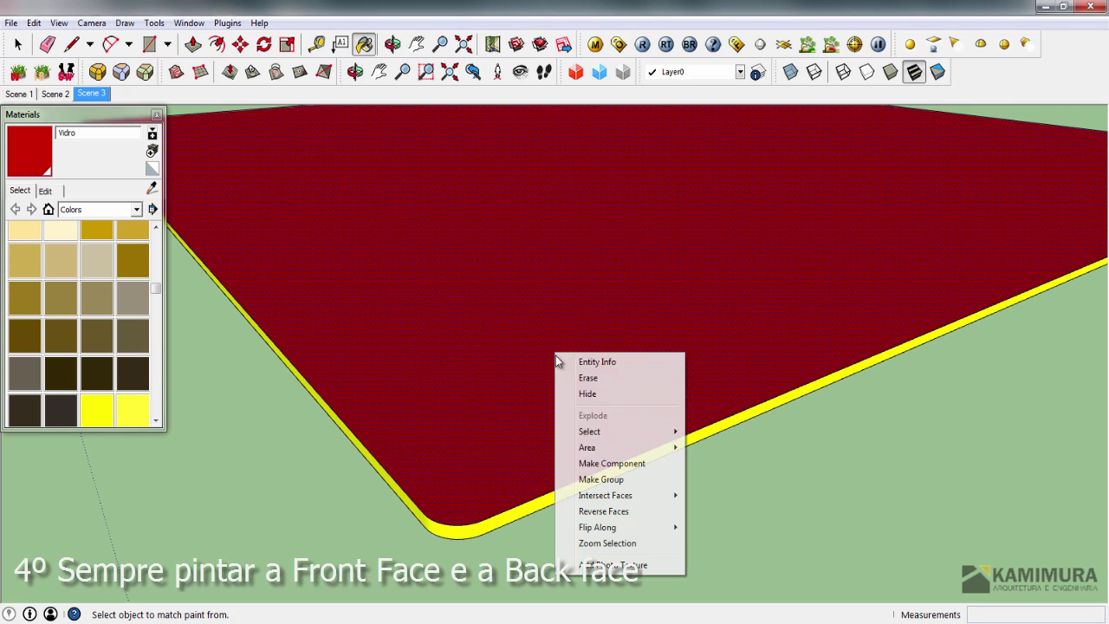
click(604, 511)
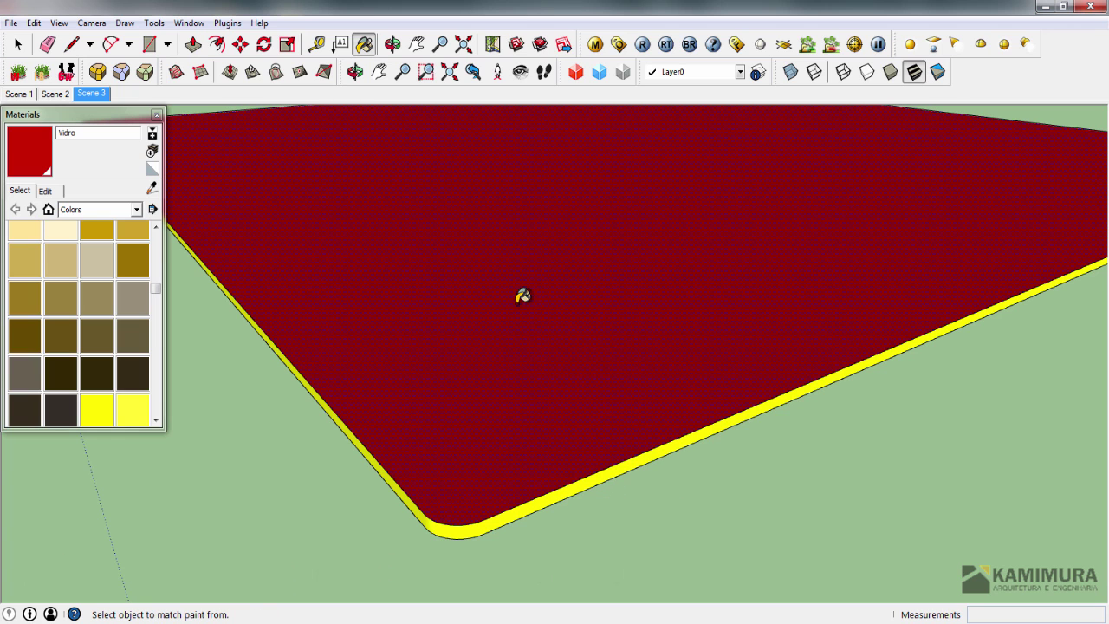
Step: Reverse the slab's side faces, paint their other side with Borda and reverse them back
mouse_move(519, 294)
middle_down()
mouse_move(528, 336)
mouse_move(575, 341)
middle_up()
key(space)
mouse_move(537, 407)
middle_down()
mouse_move(499, 450)
mouse_move(531, 493)
middle_up()
right_click(536, 497)
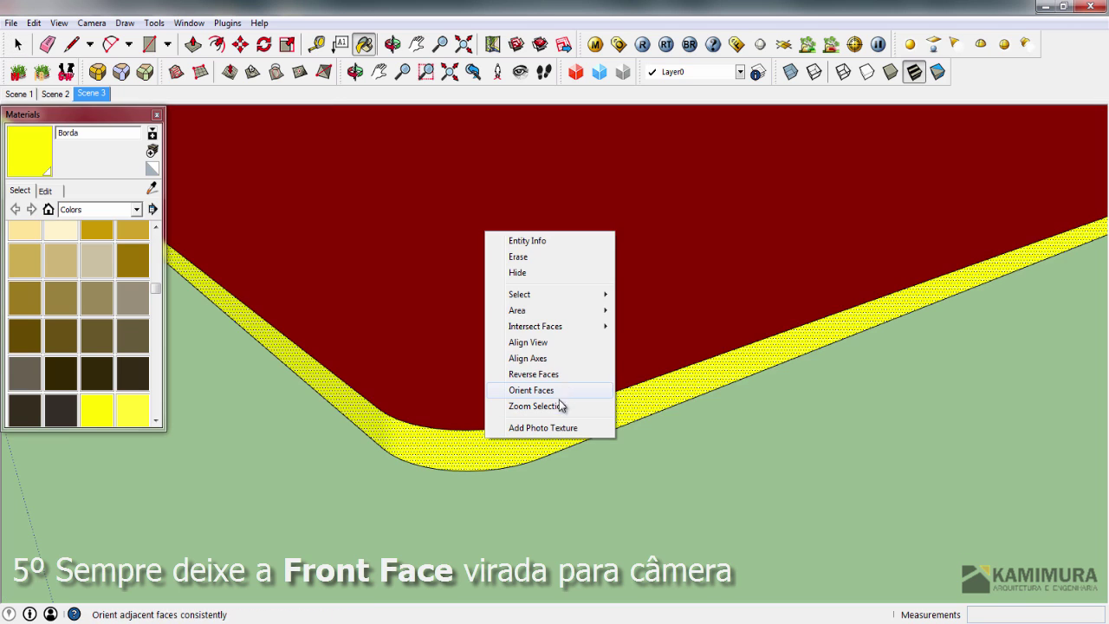
click(563, 377)
click(525, 432)
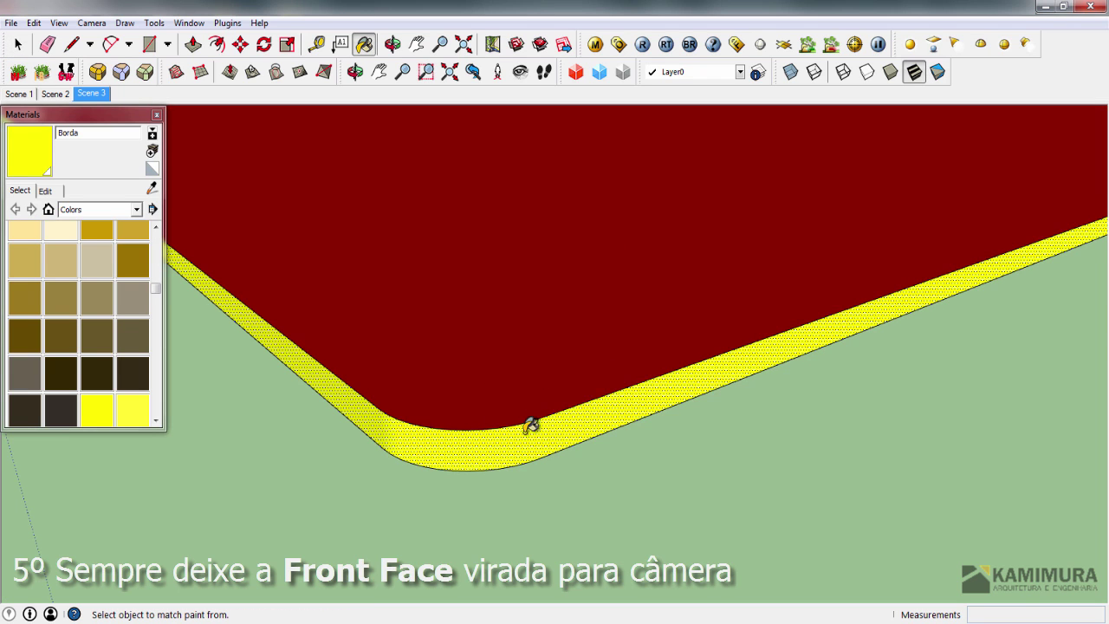
right_click(525, 431)
click(597, 369)
Step: Select the whole slab and round its edges with RoundCorner using 6 segments
scroll(552, 370, down, 5)
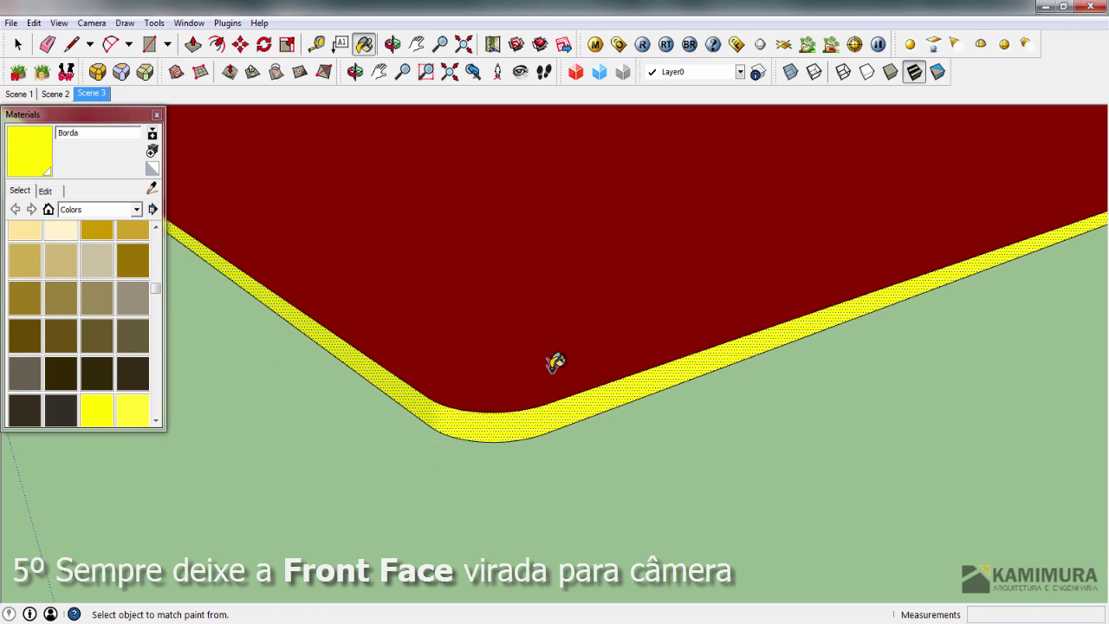
scroll(549, 370, down, 2)
mouse_move(547, 370)
middle_down()
mouse_move(587, 470)
mouse_move(528, 452)
mouse_move(490, 427)
mouse_move(494, 401)
mouse_move(457, 389)
middle_up()
key(space)
scroll(490, 427, up, 2)
triple_click(491, 426)
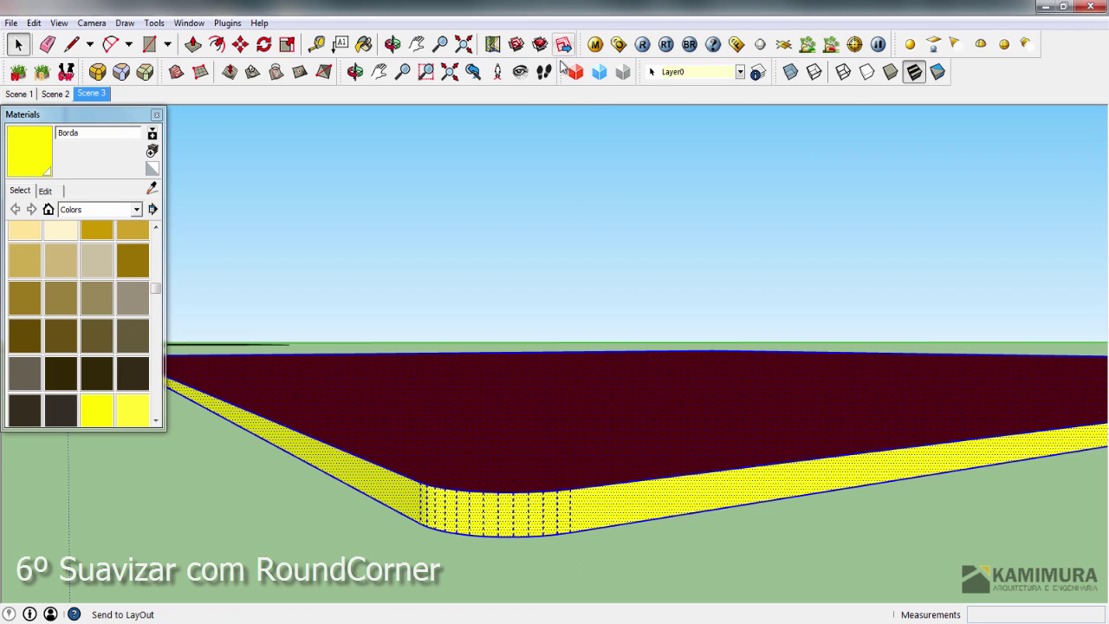
middle_drag(363, 483, 663, 401)
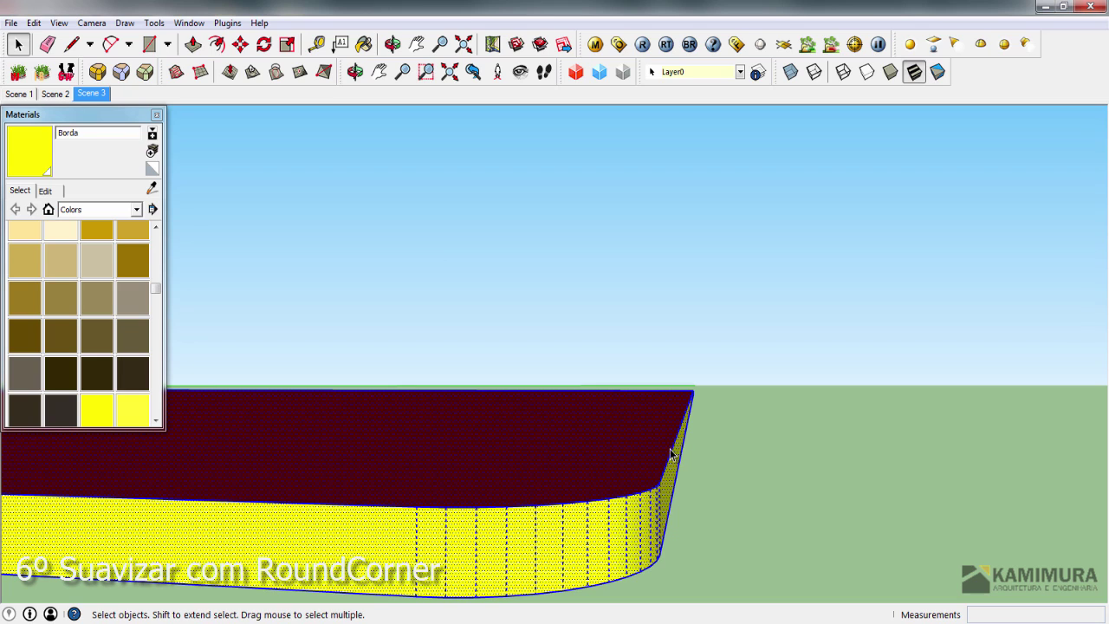
middle_drag(671, 461, 666, 446)
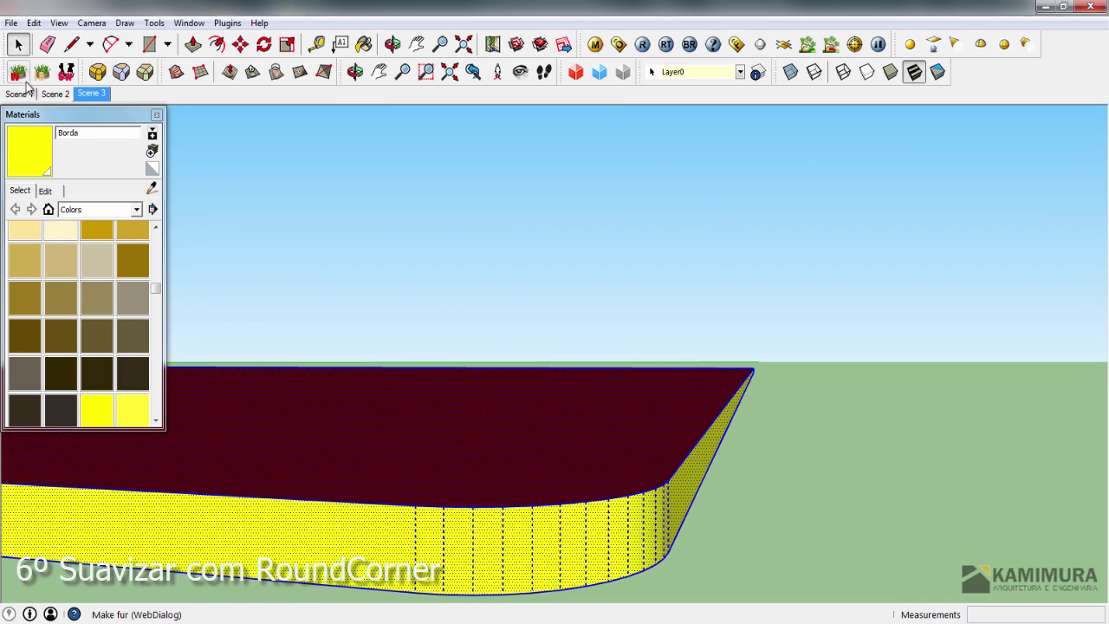
click(99, 73)
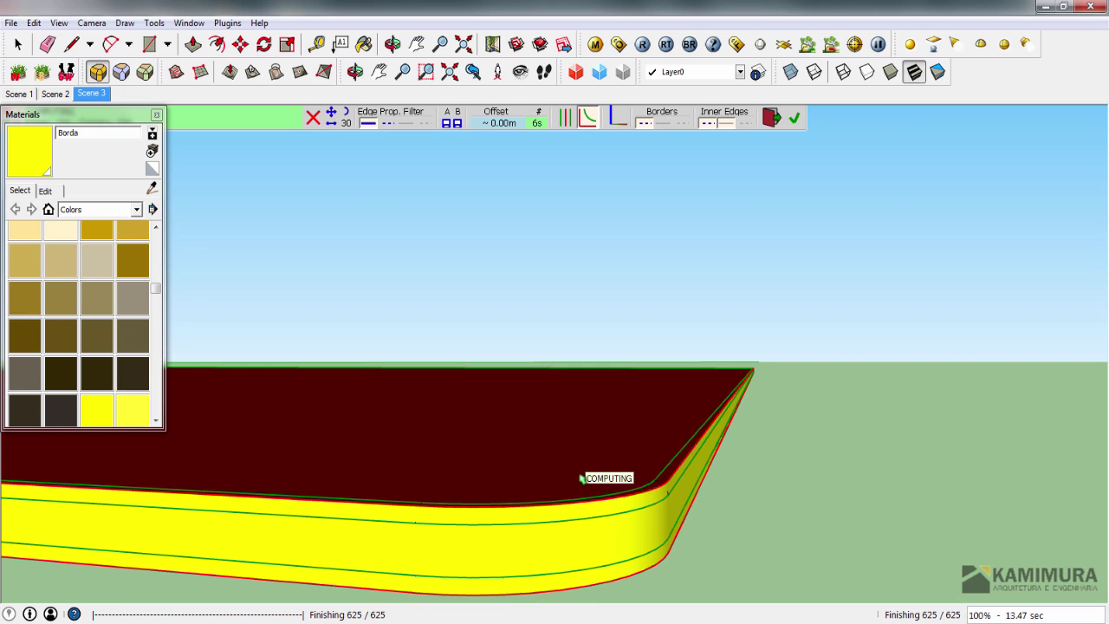
Step: Display the hidden geometry and delete the slab's bottom face
mouse_move(579, 477)
middle_down()
mouse_move(401, 517)
mouse_move(410, 459)
mouse_move(719, 451)
mouse_move(780, 399)
mouse_move(698, 356)
mouse_move(795, 391)
middle_up()
key(b)
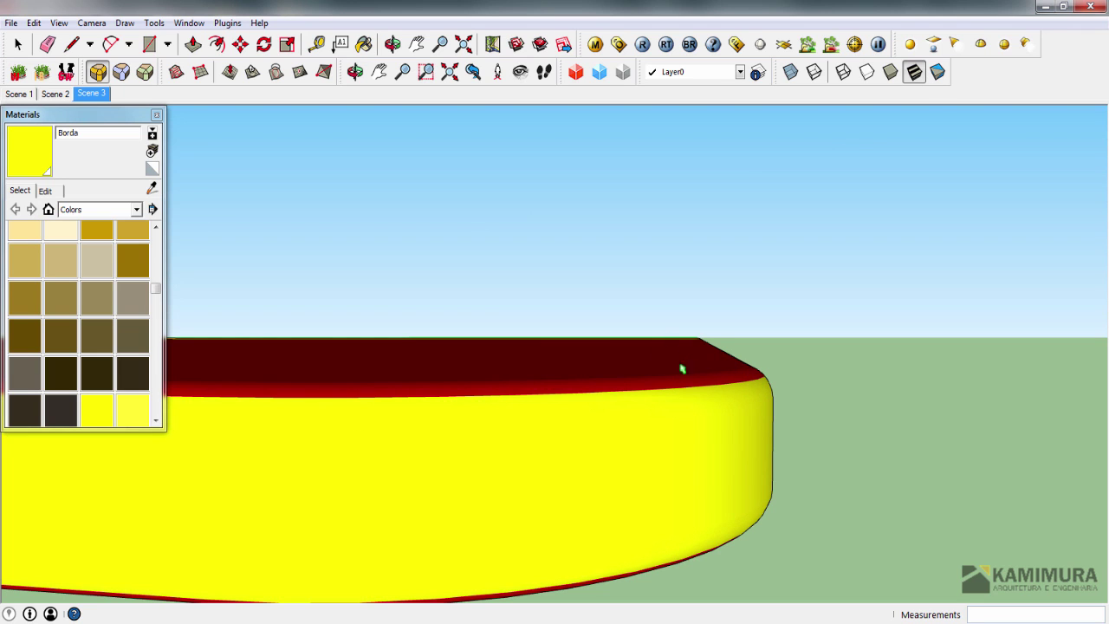
middle_drag(681, 366, 875, 345)
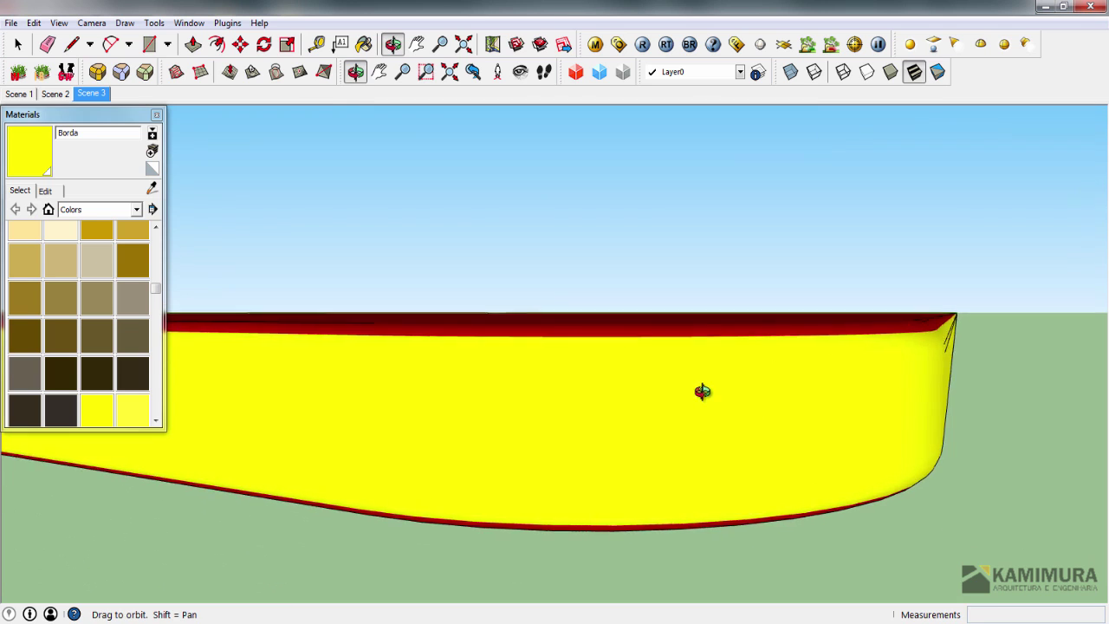
middle_drag(703, 391, 696, 334)
shift+middle_drag(670, 438, 693, 334)
shift+middle_drag(626, 468, 654, 332)
click(730, 346)
key(space)
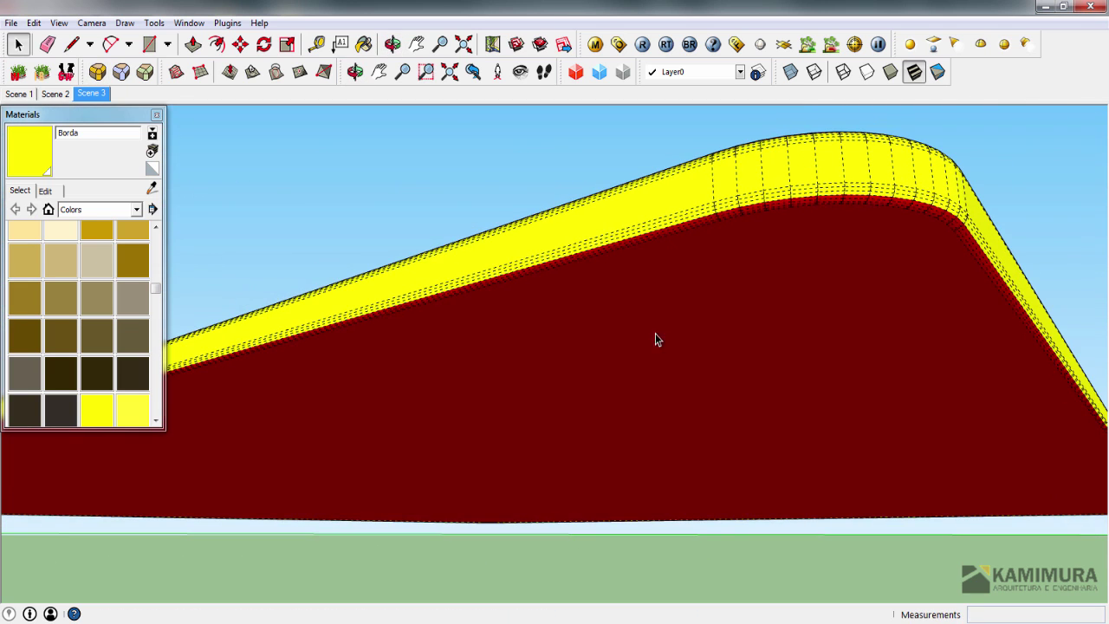
middle_drag(773, 329, 739, 311)
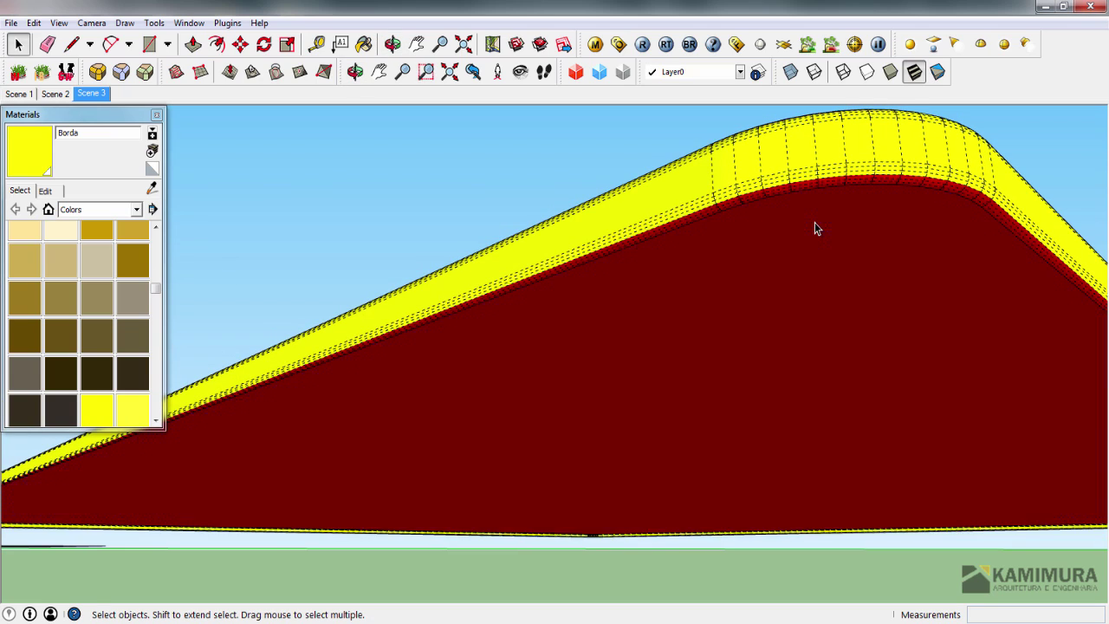
middle_drag(815, 227, 545, 257)
middle_drag(706, 190, 595, 286)
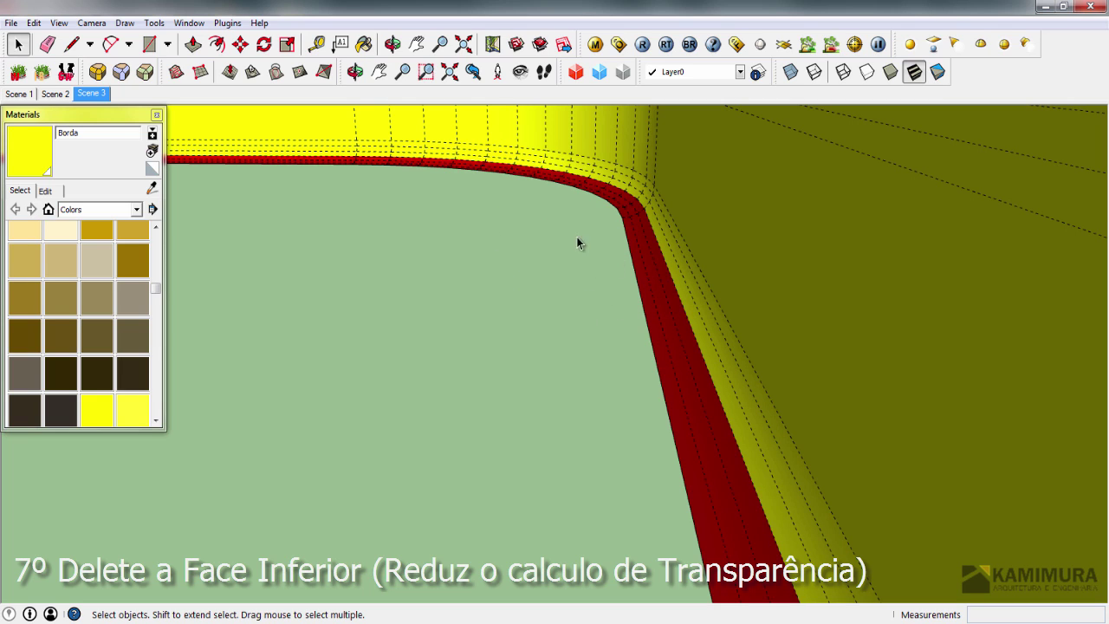
Step: Turn off the hidden geometry display and bring the slab's top and front corner into view
middle_drag(577, 240, 438, 271)
scroll(297, 346, down, 5)
shift+middle_drag(316, 410, 514, 351)
scroll(555, 363, up, 3)
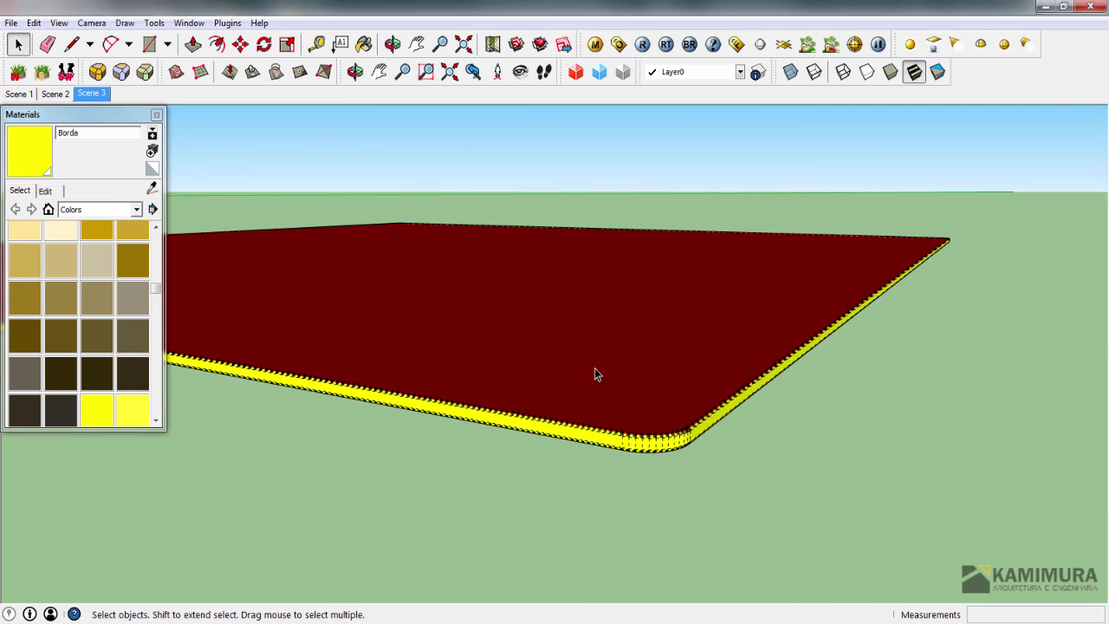
middle_drag(594, 371, 558, 400)
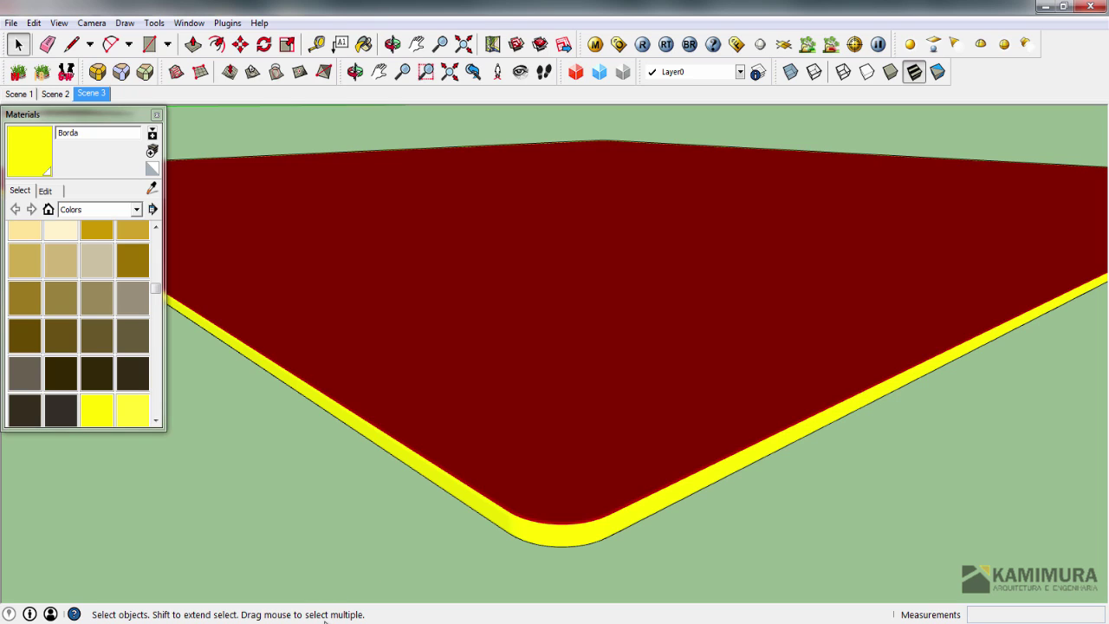
Step: Switch to the other SketchUp window with the furnished bedroom suite model
mouse_move(319, 622)
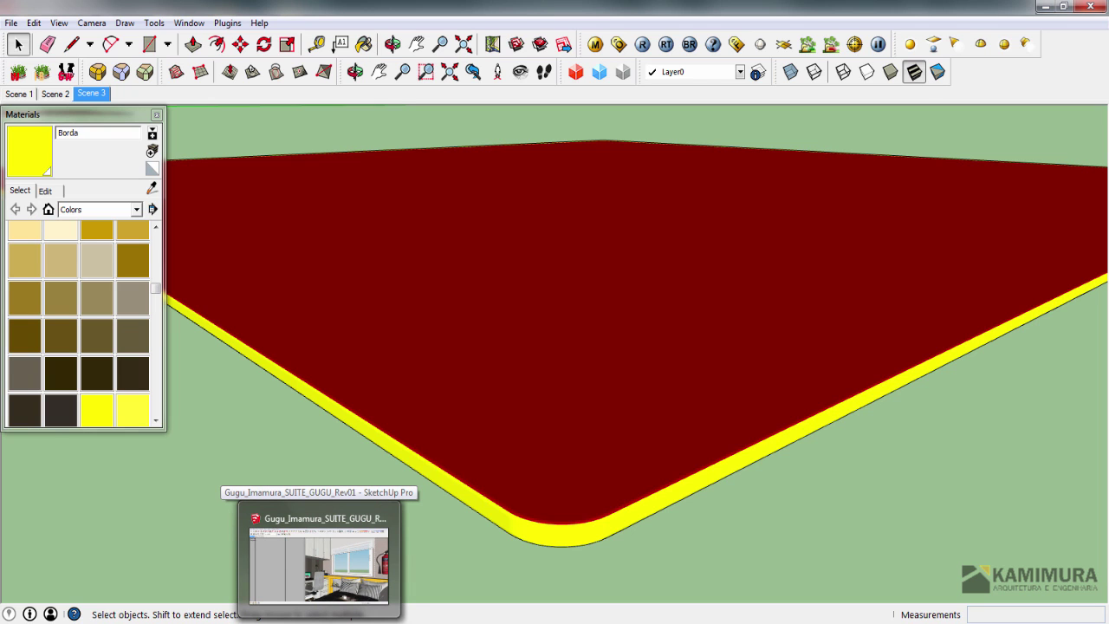
click(318, 559)
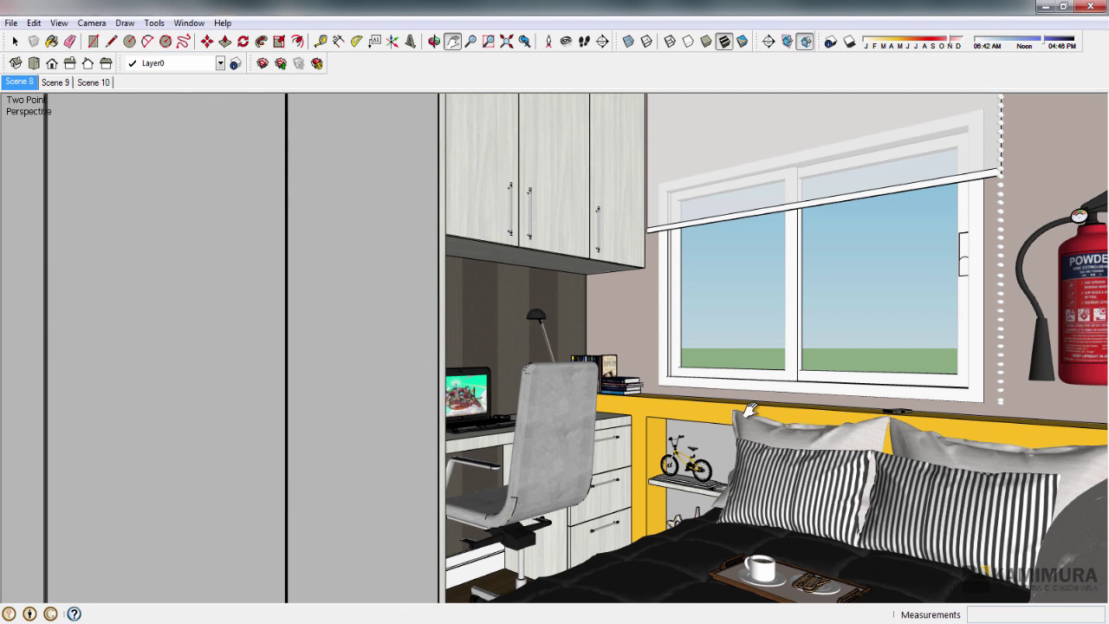
Step: Look over the bedroom's ceiling panel, recessed spotlights and bed area, and return to the saved Scene 8 view
middle_drag(750, 409, 667, 291)
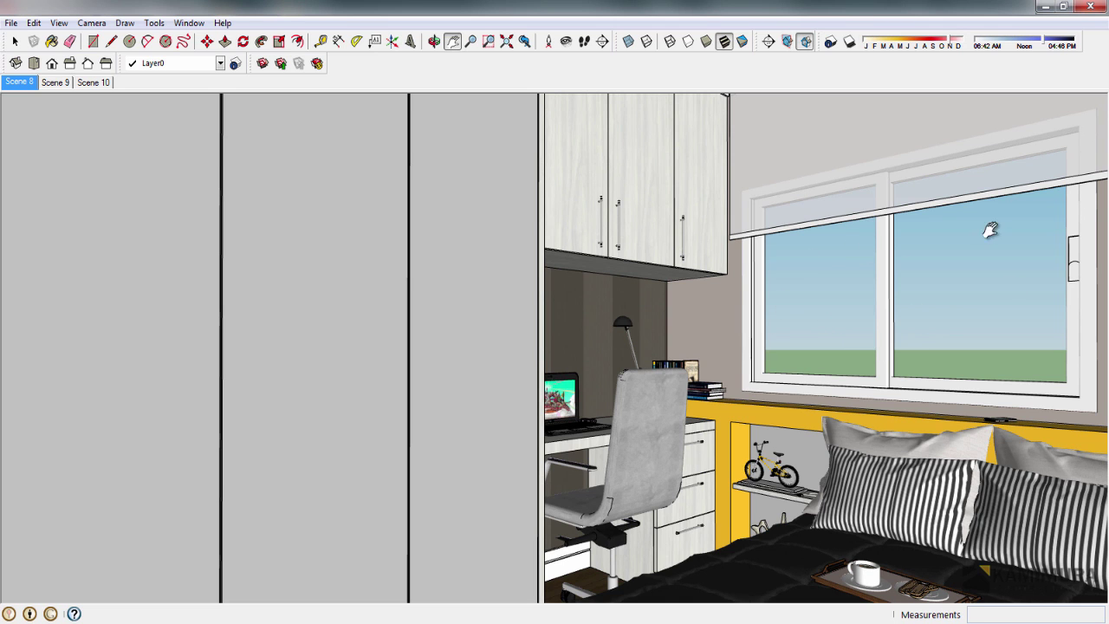
middle_drag(803, 227, 777, 310)
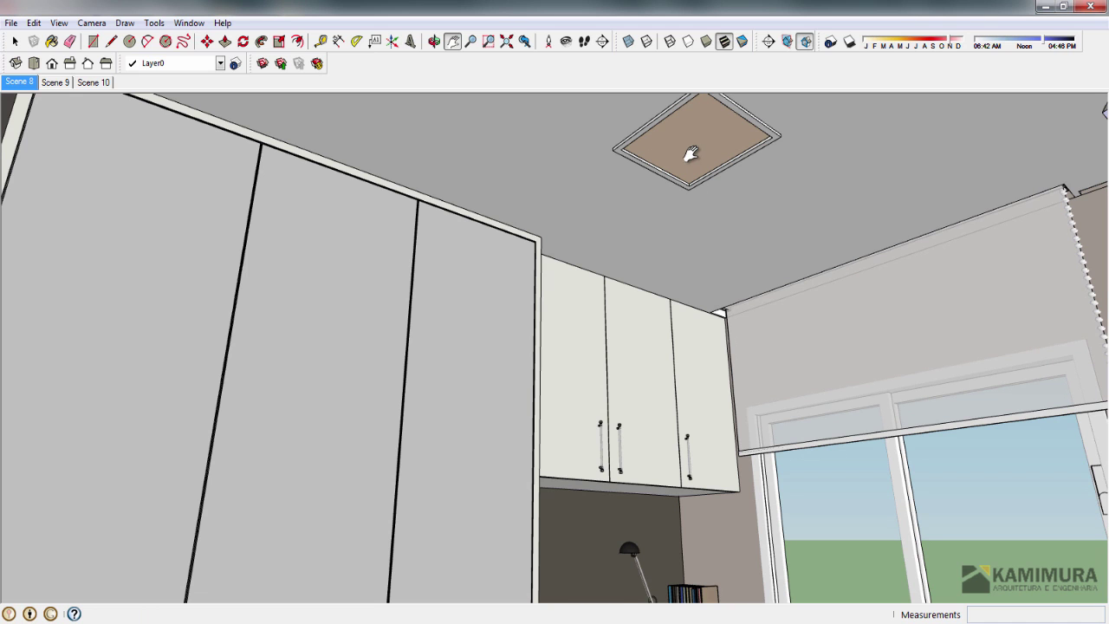
shift+middle_drag(719, 155, 852, 317)
middle_drag(651, 412, 898, 278)
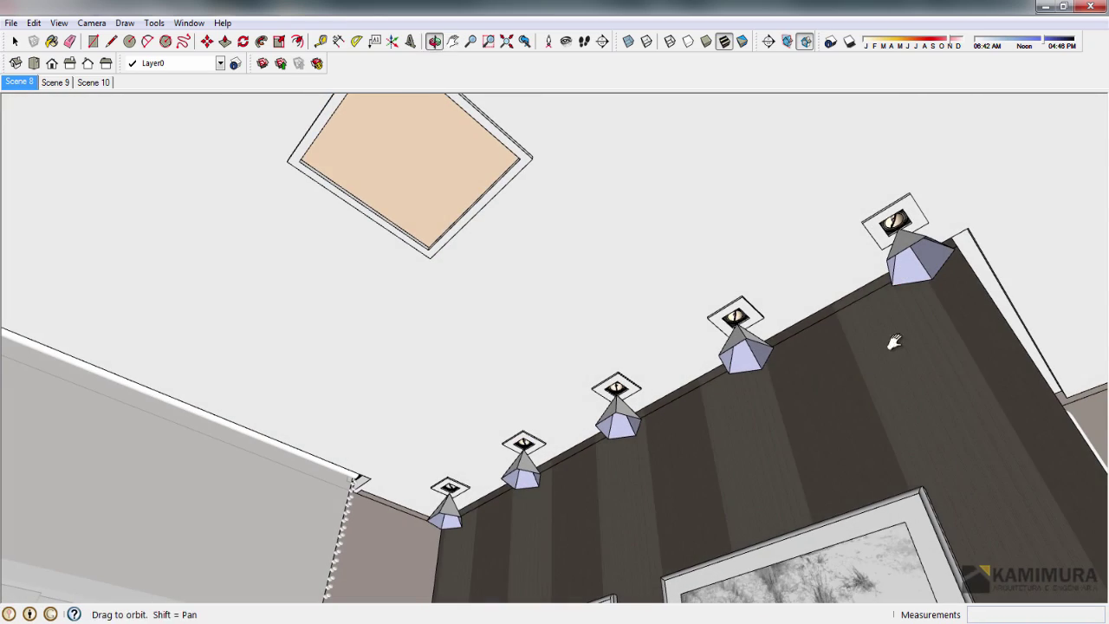
middle_drag(886, 338, 839, 371)
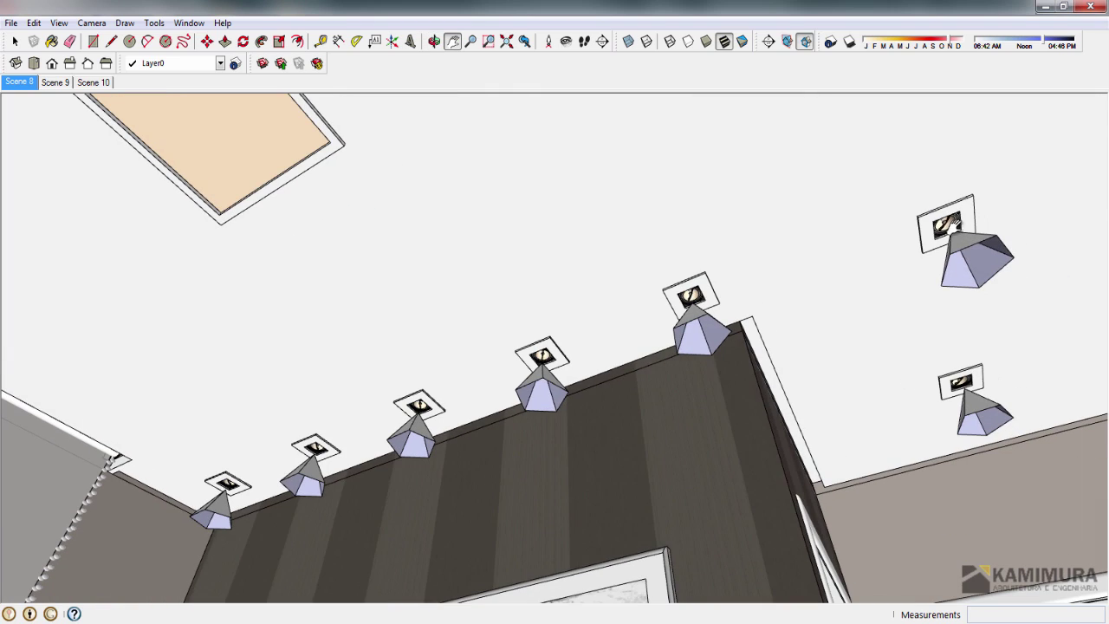
middle_drag(950, 226, 891, 293)
click(31, 83)
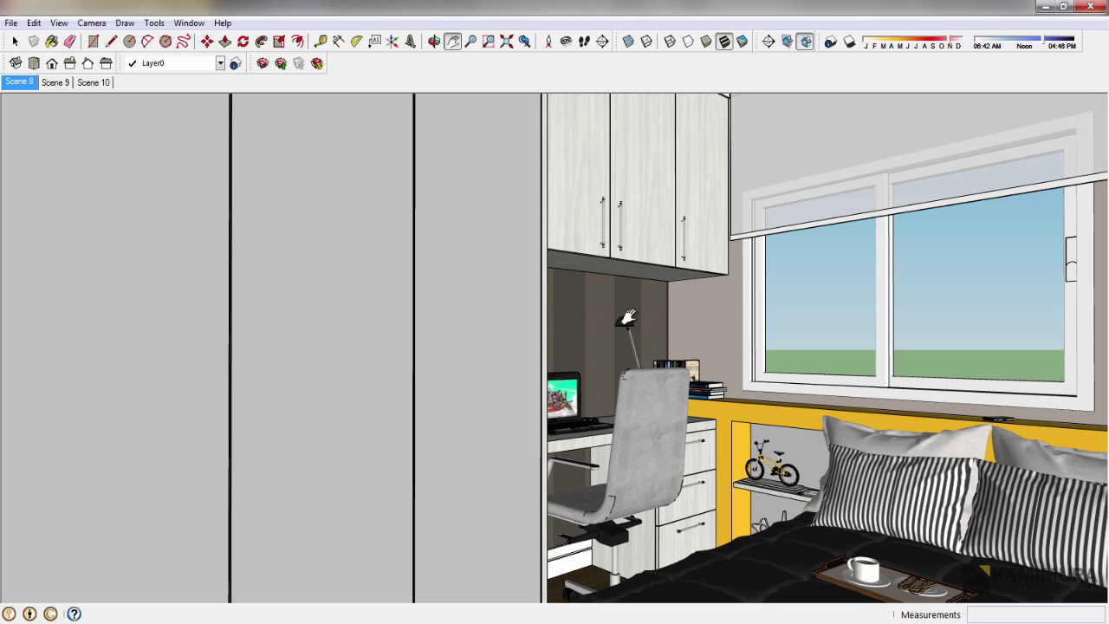
middle_drag(665, 296, 673, 353)
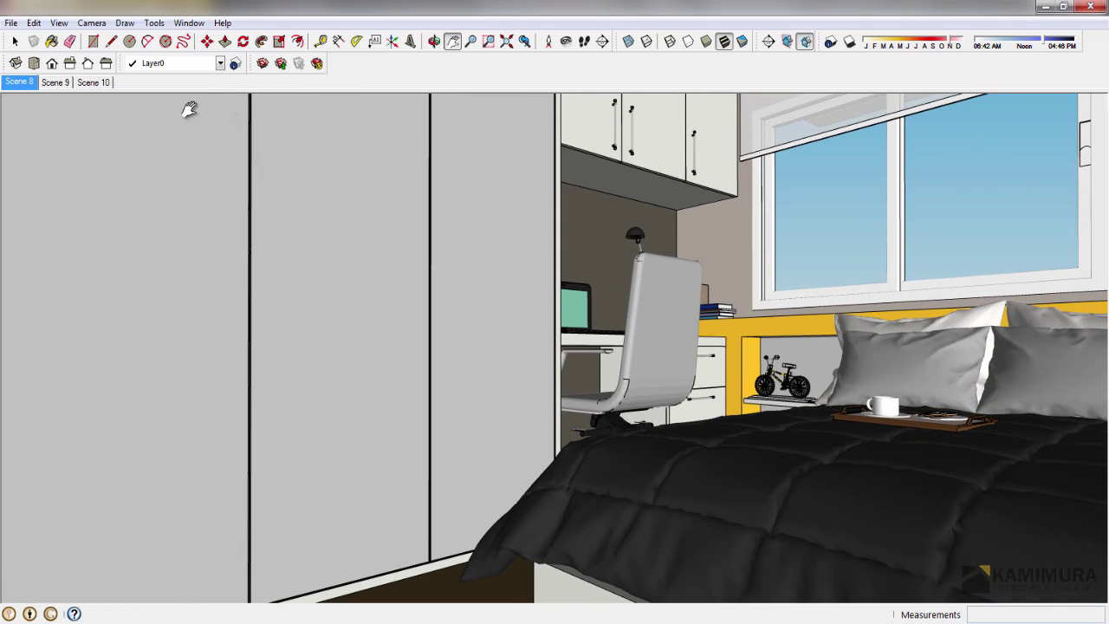
click(33, 87)
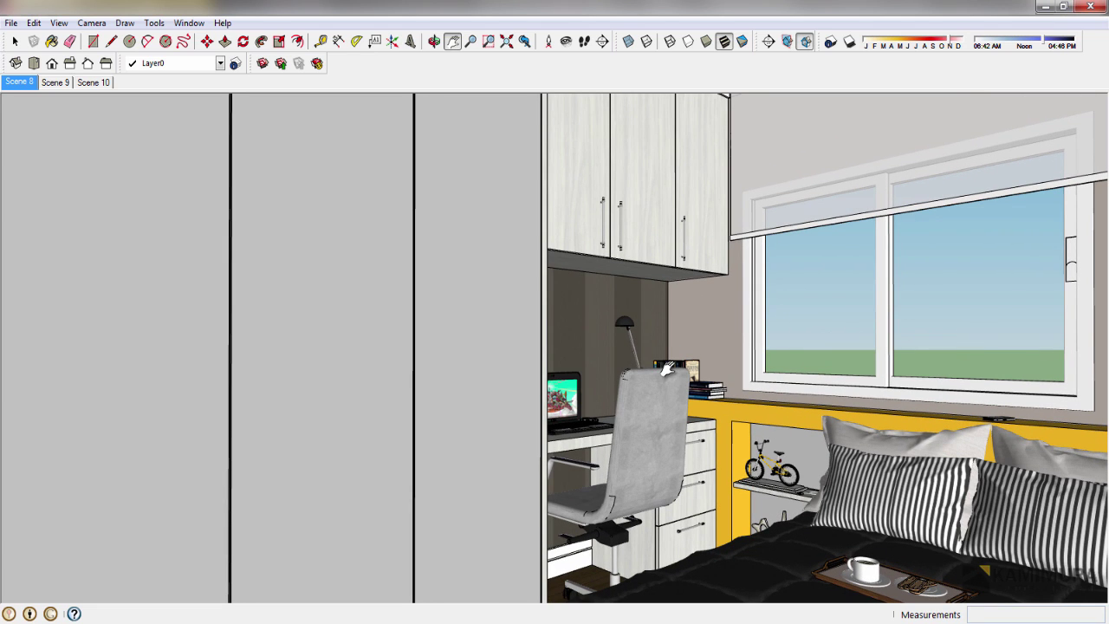
Step: Try camera fields of view of 34 and 35 degrees, and restore the field of view to 45 degrees
key(z)
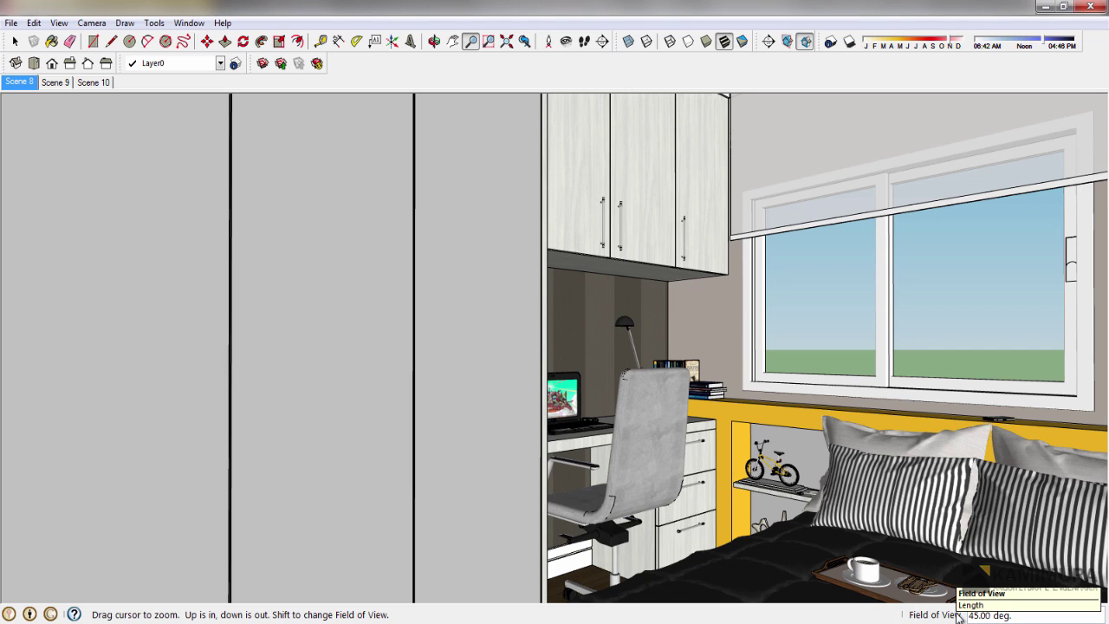
text(34)
key(Return)
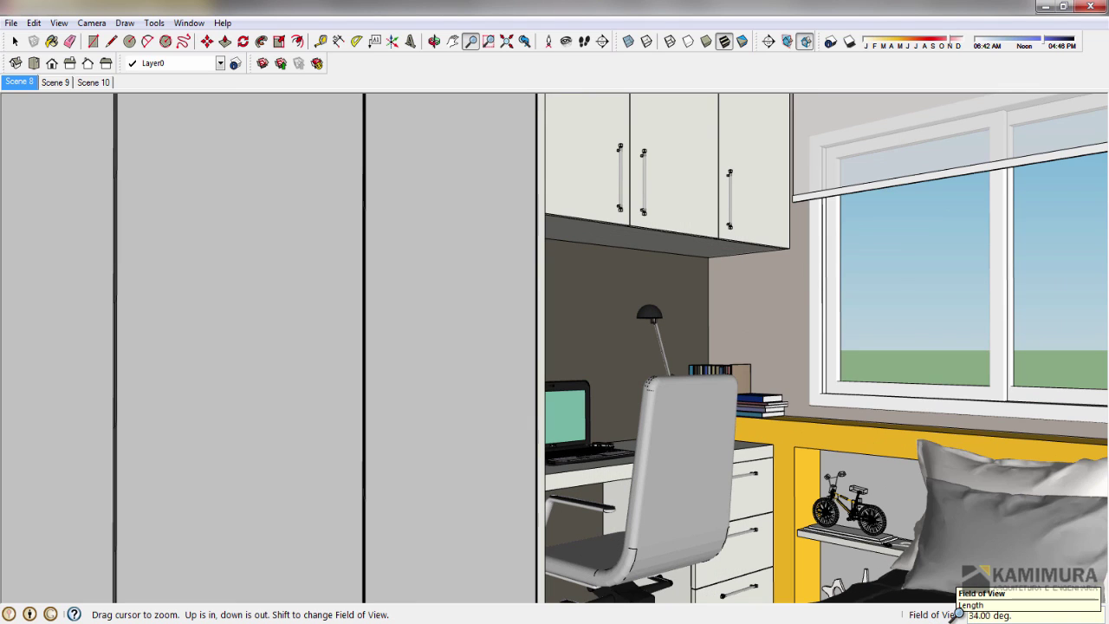
text(35)
key(Return)
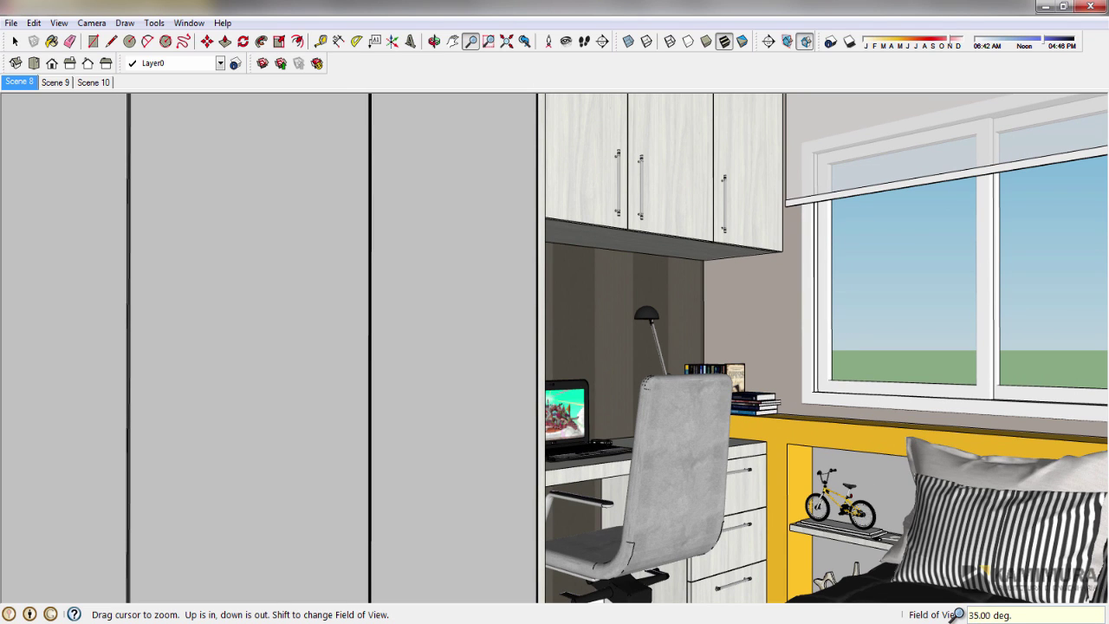
text(45)
key(Return)
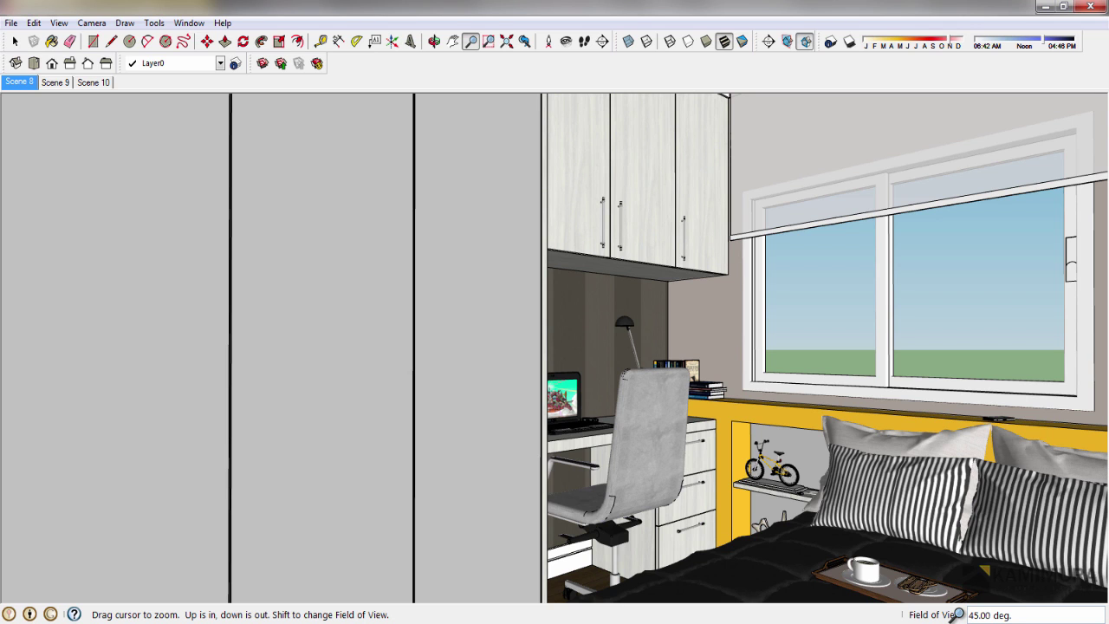
Step: Frame the desk, window, bed and fire extinguisher in one nearly level view and apply Two-Point Perspective to it
mouse_move(621, 409)
shift+middle_down()
mouse_move(616, 389)
mouse_move(676, 409)
mouse_move(619, 400)
shift+middle_up()
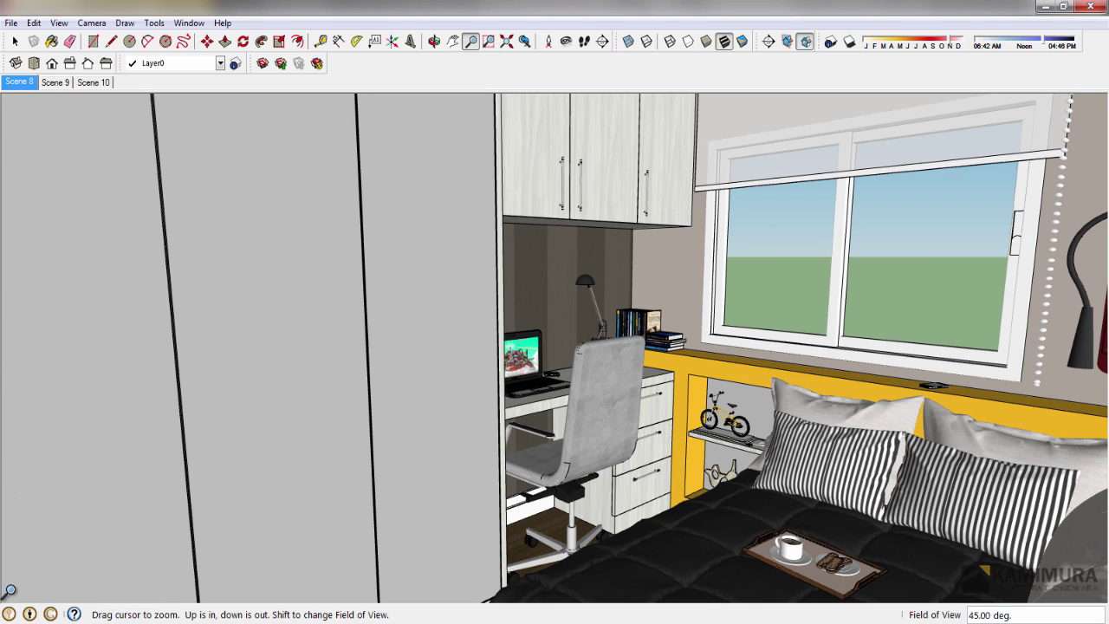
middle_drag(529, 467, 596, 404)
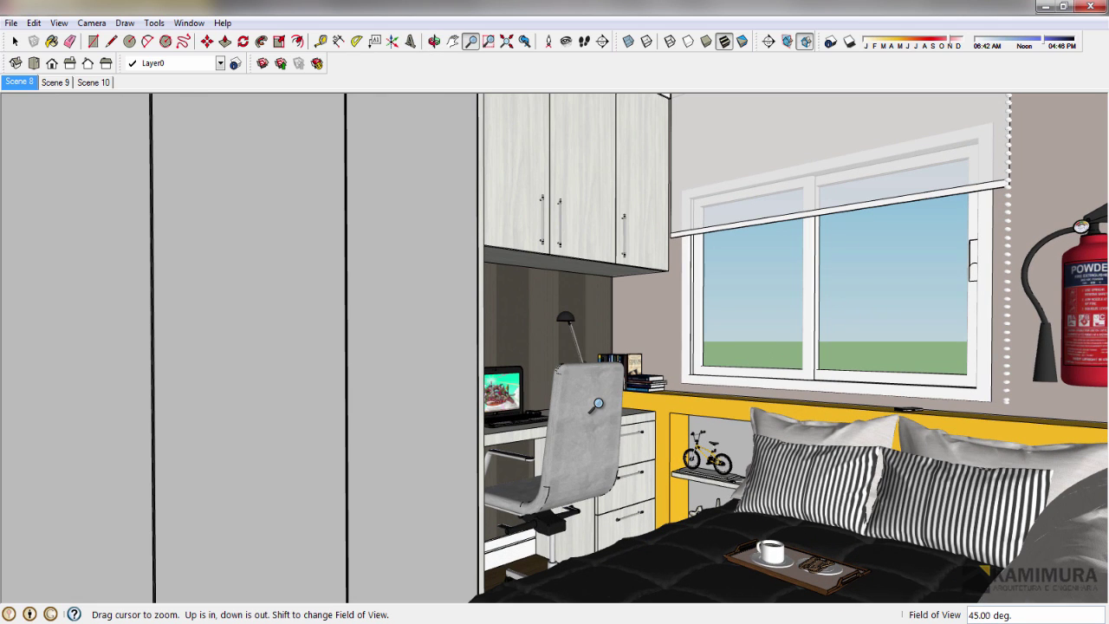
middle_drag(628, 343, 628, 348)
mouse_move(584, 393)
middle_down()
mouse_move(571, 399)
mouse_move(580, 391)
mouse_move(579, 416)
mouse_move(606, 372)
middle_up()
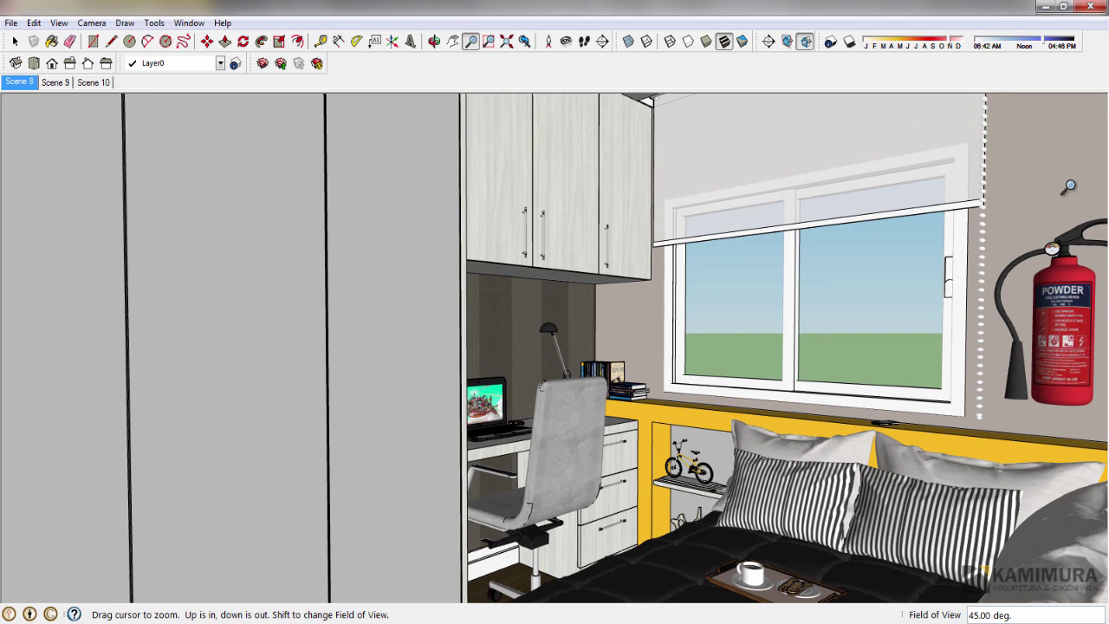
shift+middle_drag(470, 338, 468, 336)
click(90, 24)
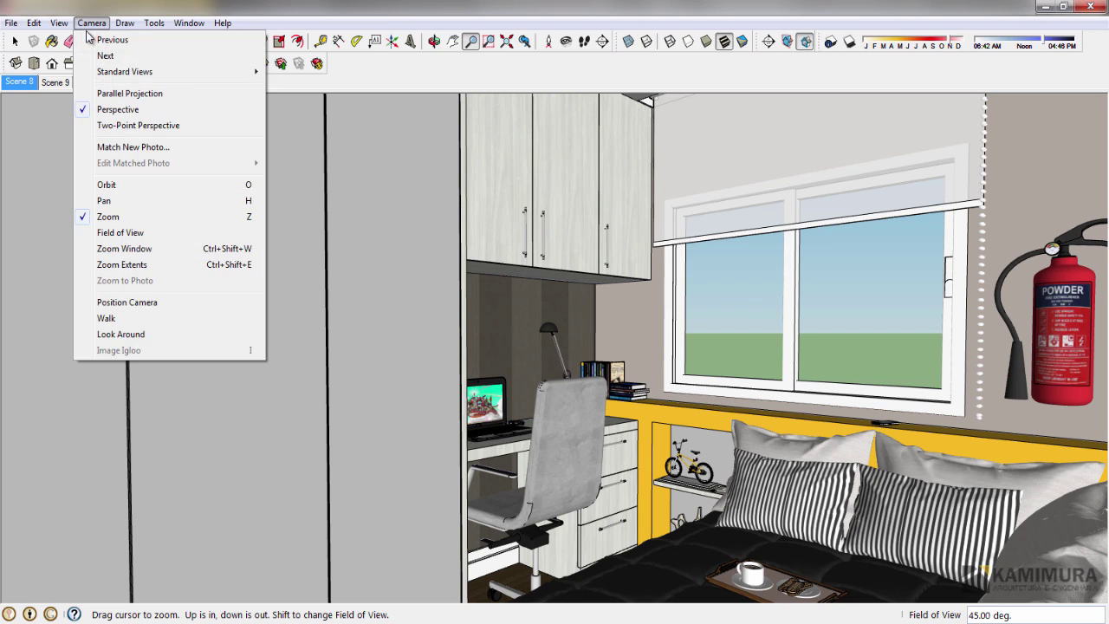
click(143, 128)
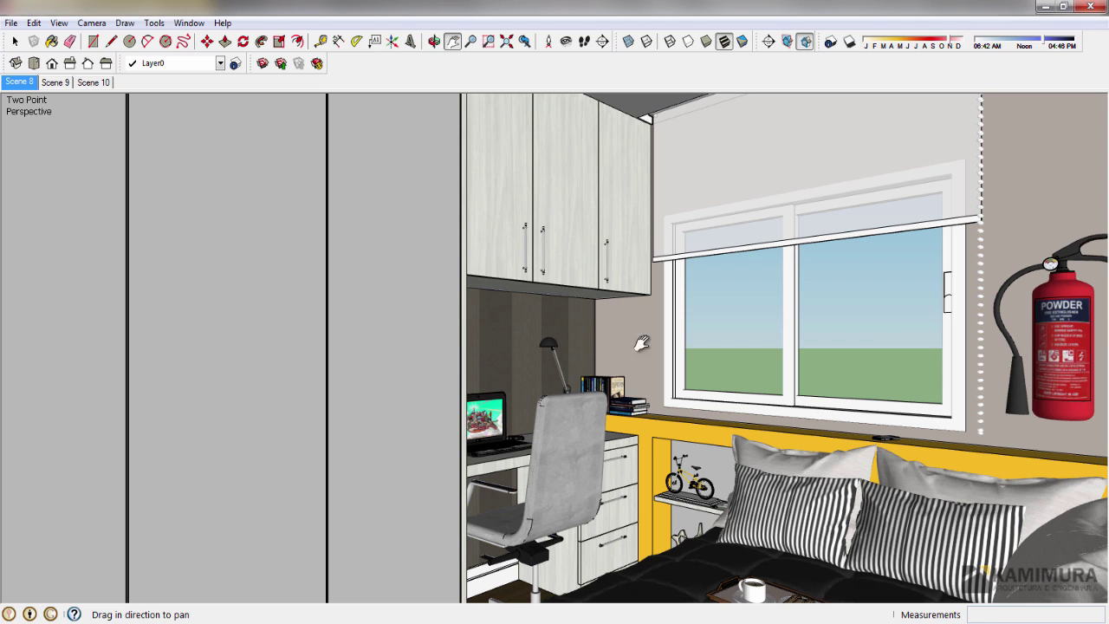
shift+middle_drag(663, 426, 652, 423)
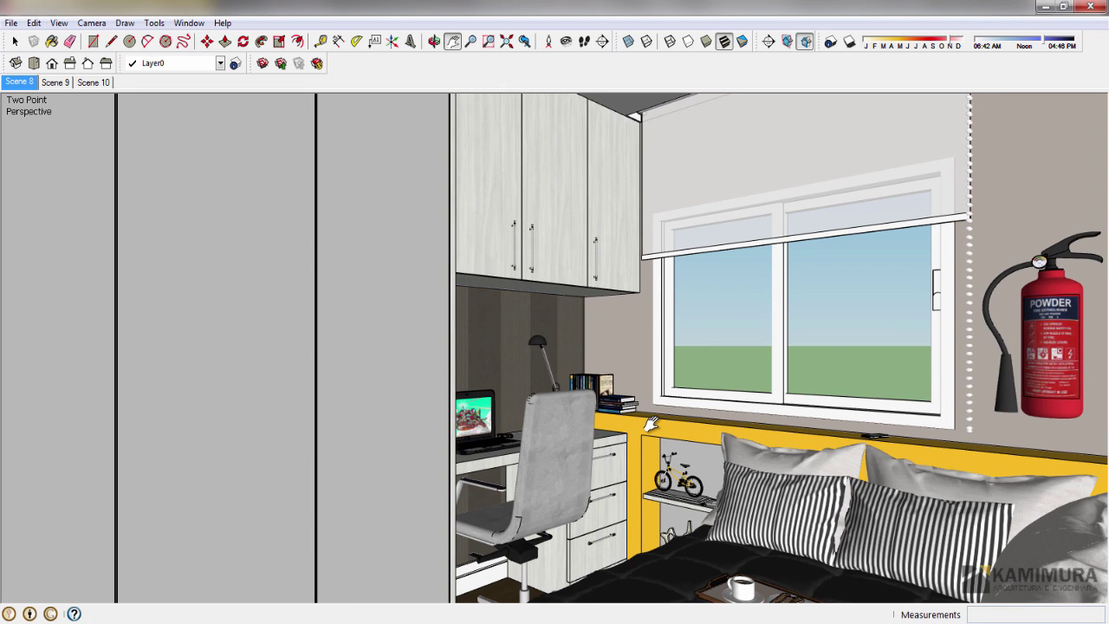
Step: Try Two-Point Perspective on a view of the bedroom tilted down towards the desk and yellow headboard
middle_drag(669, 299, 430, 284)
click(92, 24)
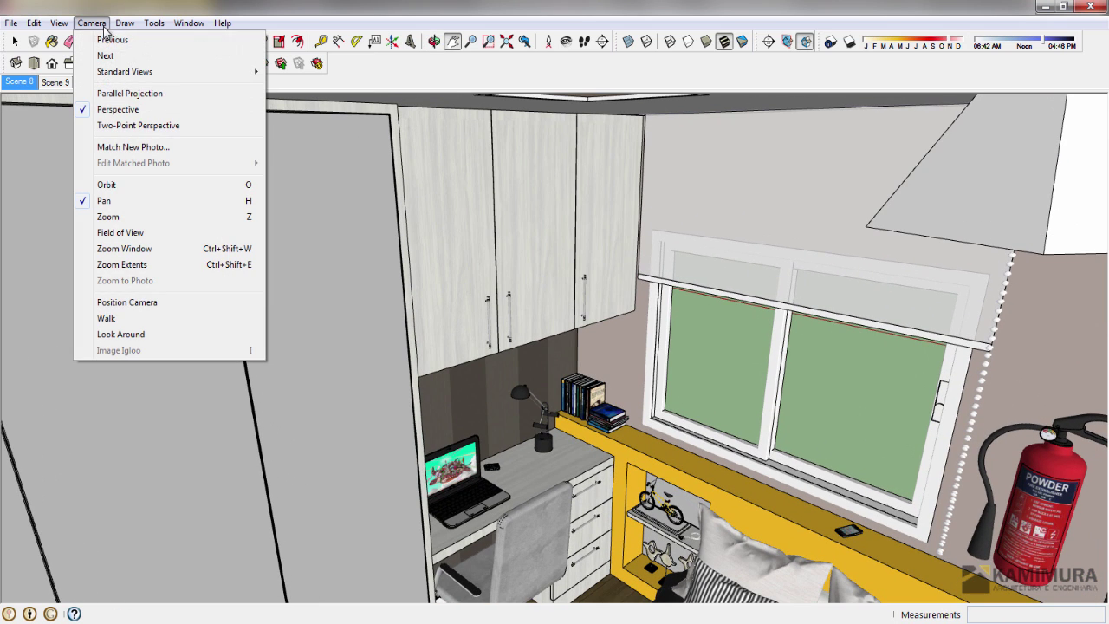
click(138, 125)
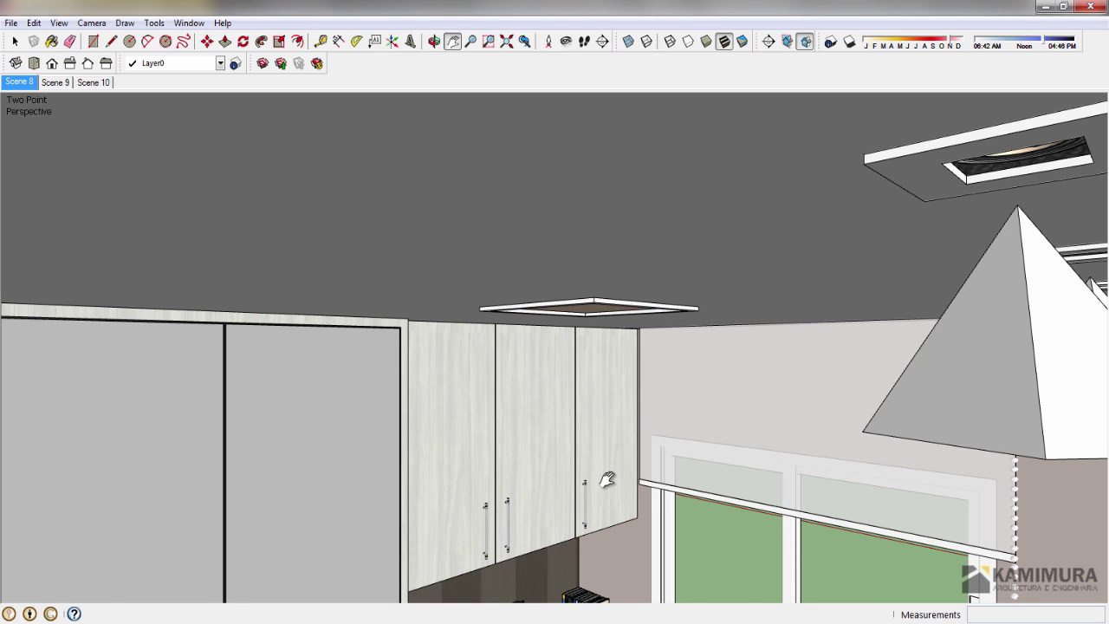
Step: Level the camera again on the desk, window and bed, and reapply Two-Point Perspective
middle_drag(602, 477, 613, 381)
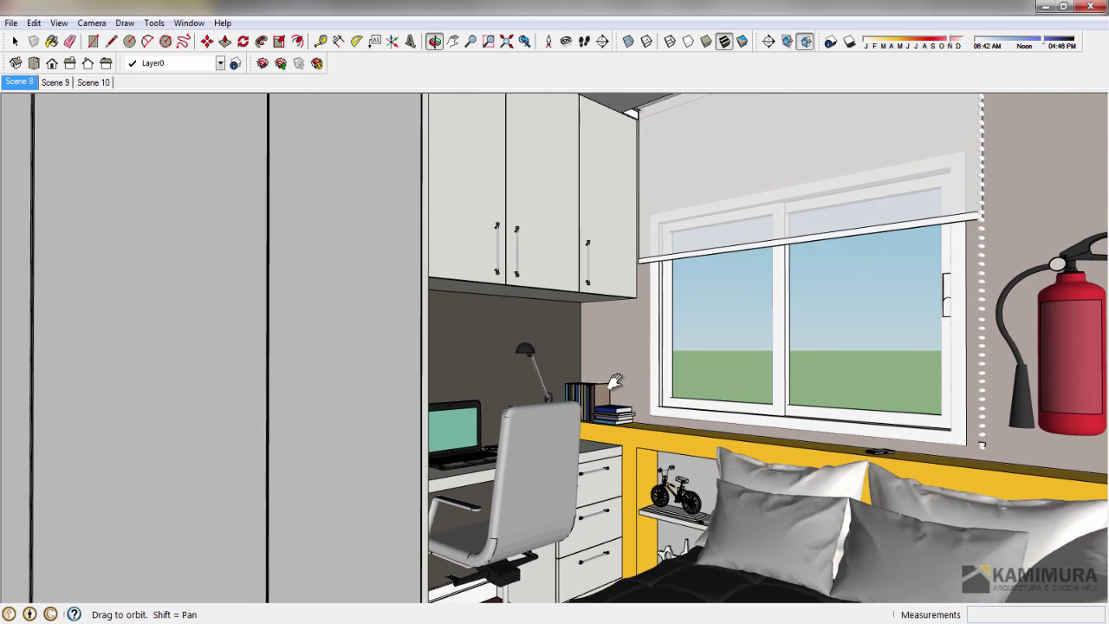
click(92, 24)
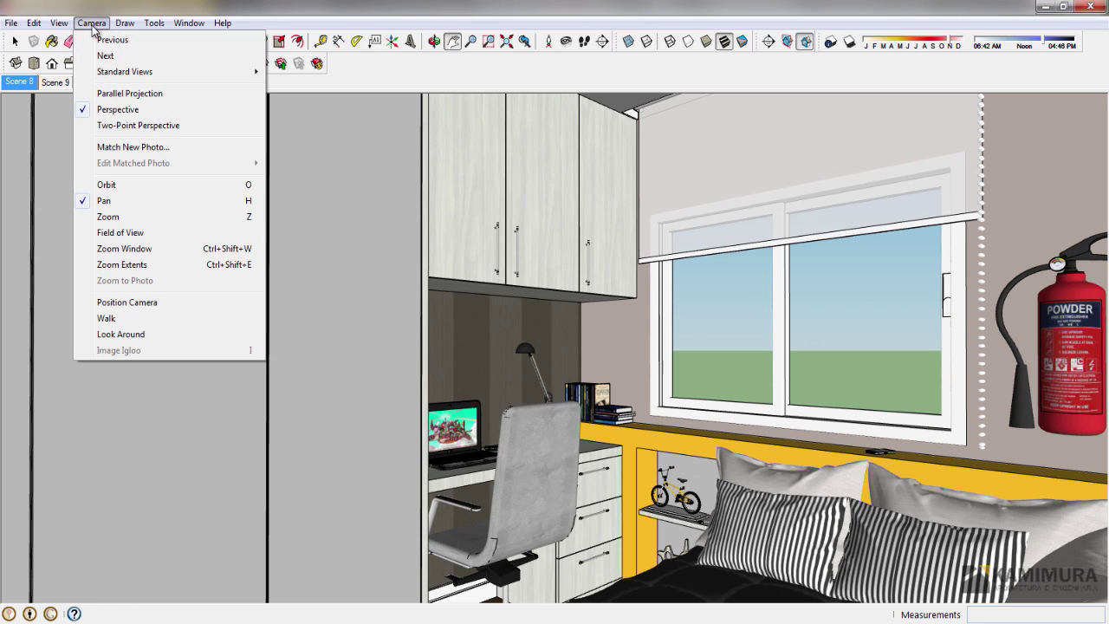
click(131, 125)
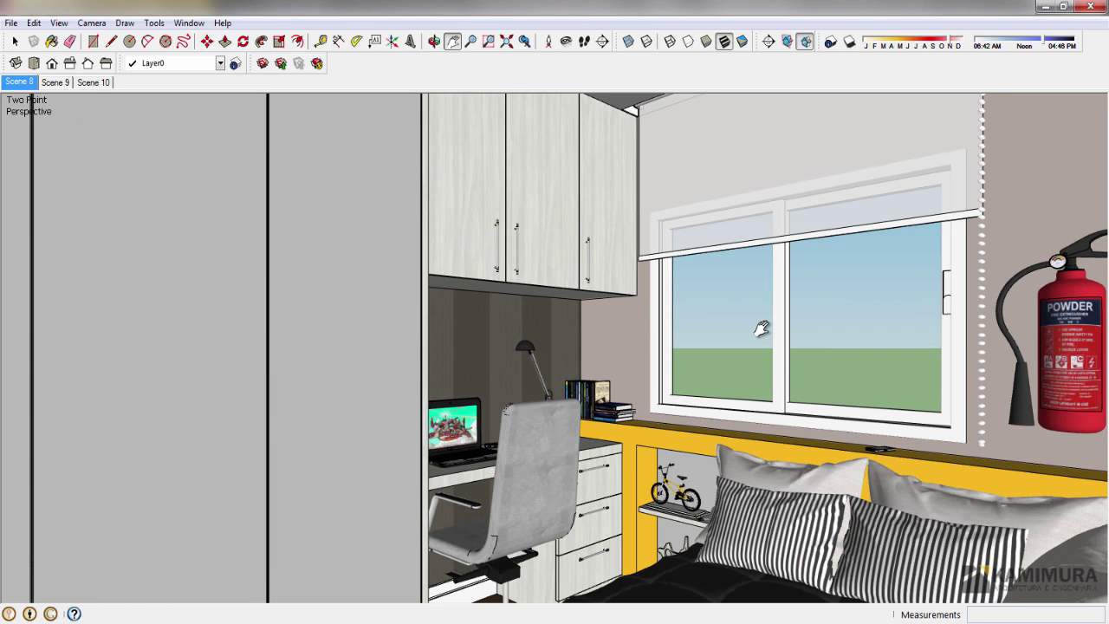